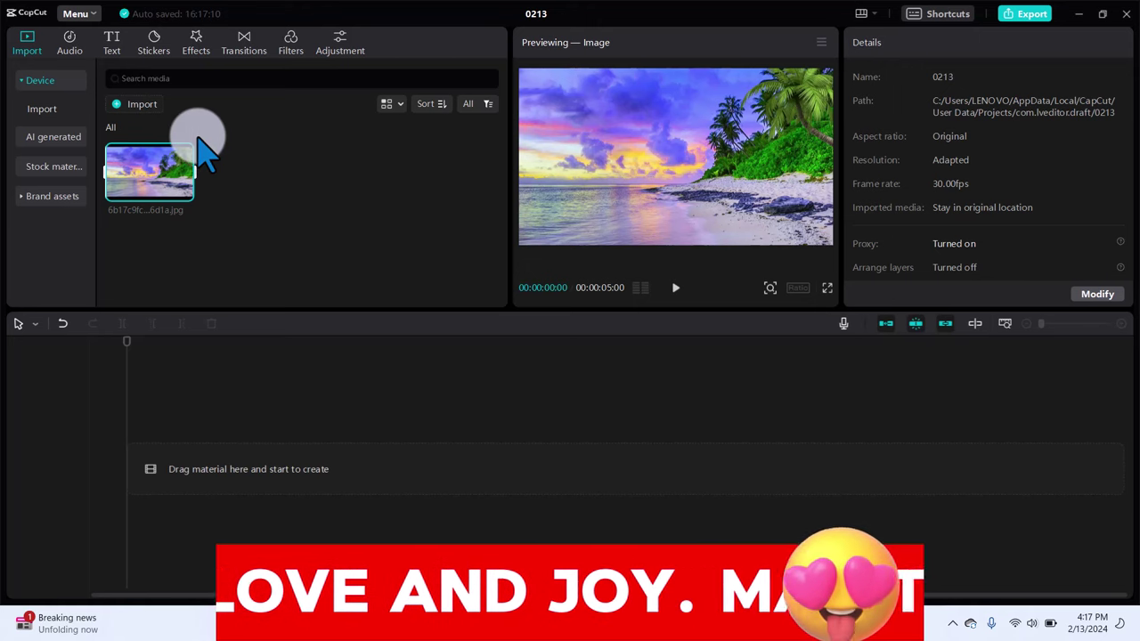
Add the Trending 'Default' text preset to the start of the timeline as its own track.
click(111, 41)
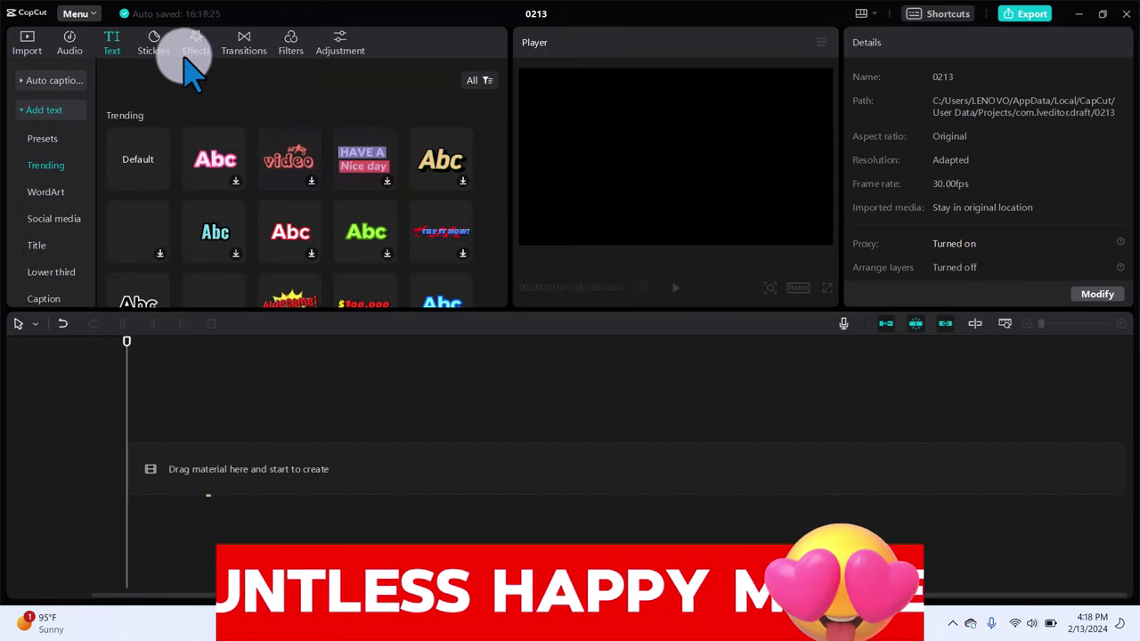
mouse_move(138, 173)
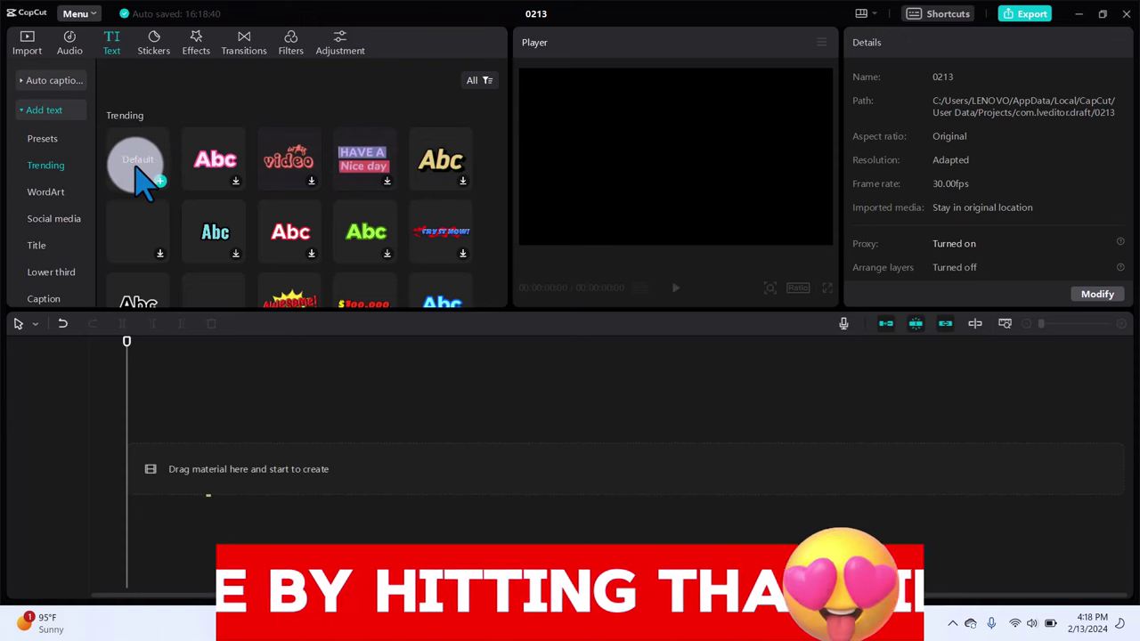
click(139, 173)
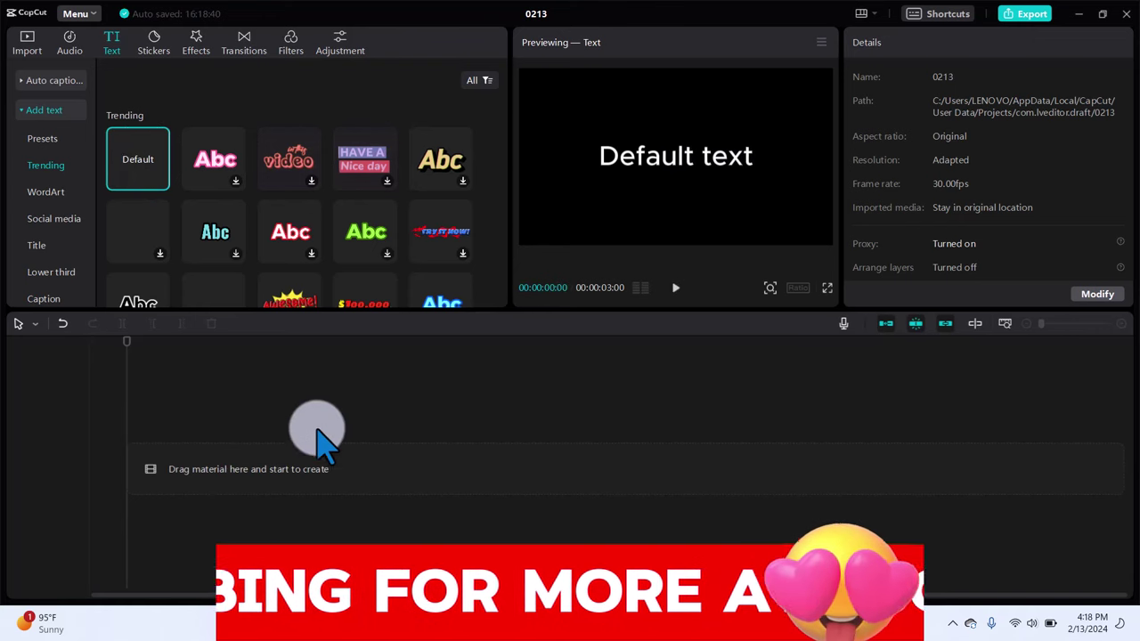
drag(139, 163, 191, 415)
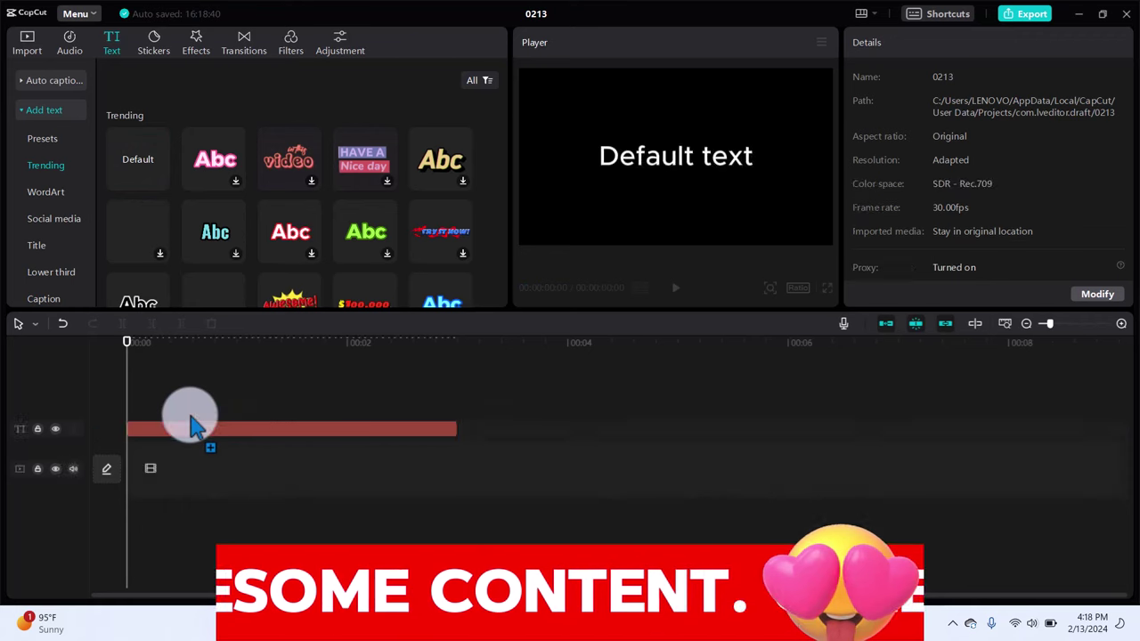
Replace the 'Default text' placeholder with the pasted greeting 'Hey awesome subscribers and fantastic viewers!…'.
click(262, 437)
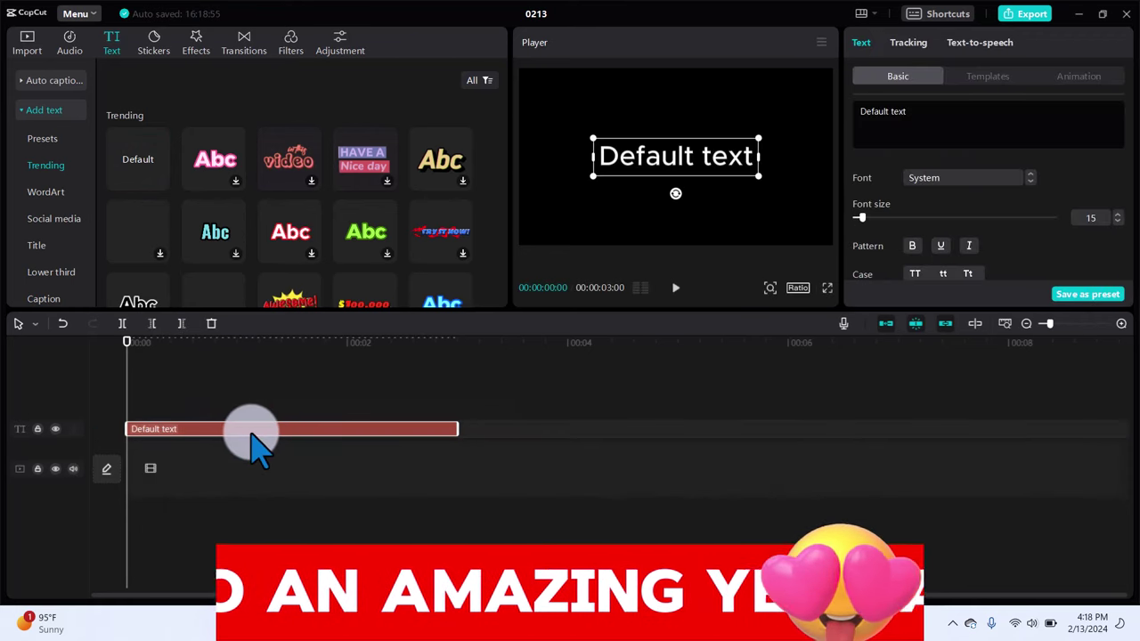
double_click(880, 114)
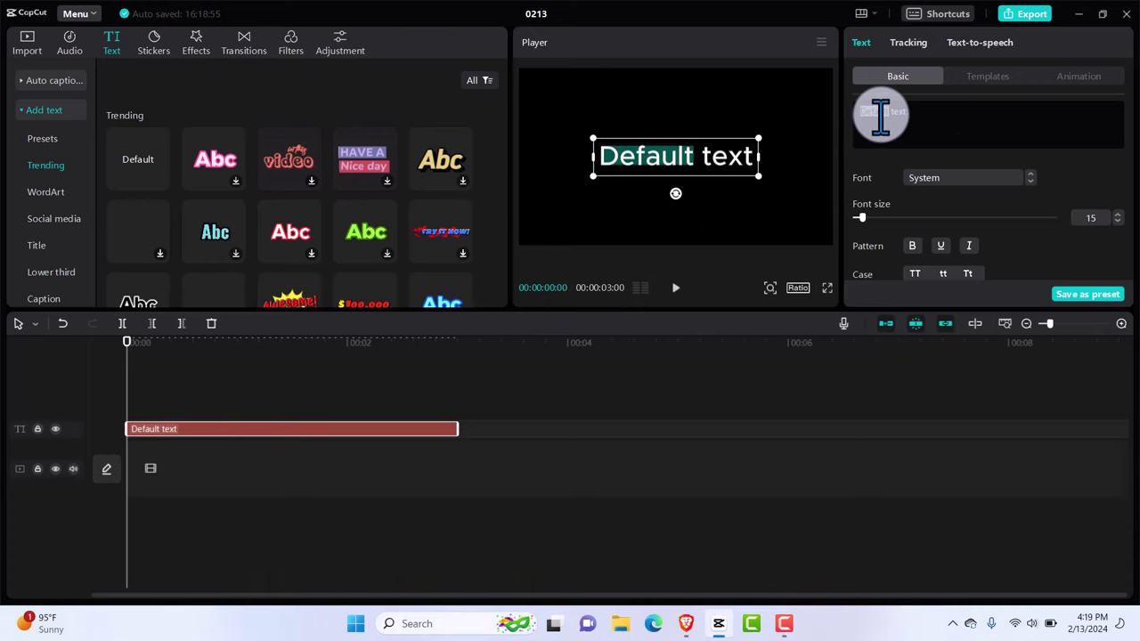
triple_click(880, 114)
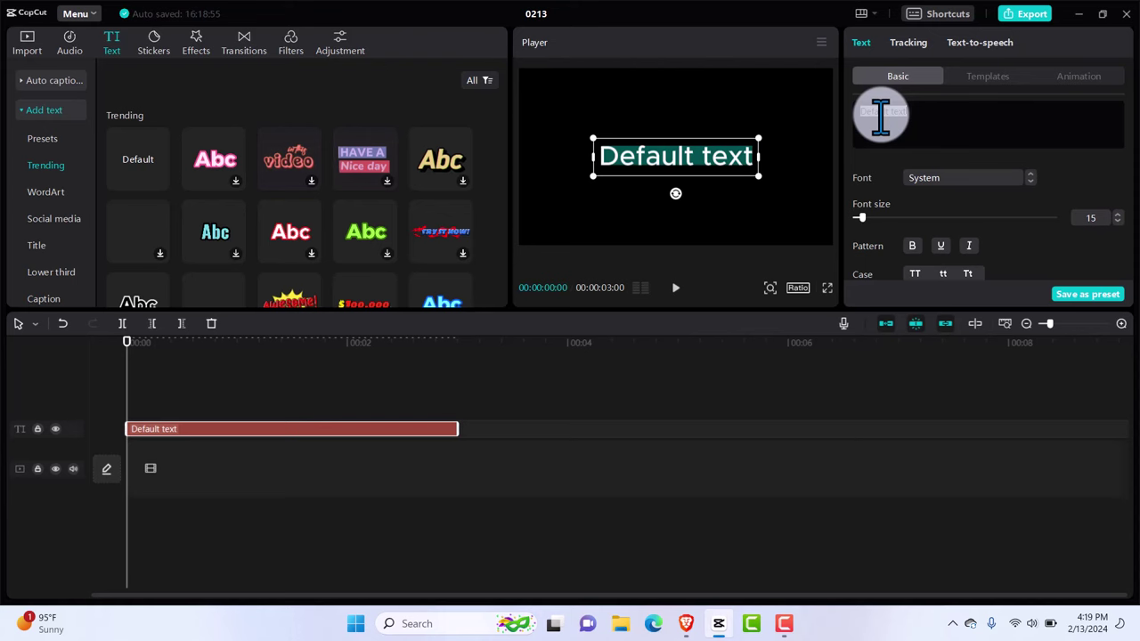
text(Hey awesome subscribers and fantastic viewers! Wishing each of you and your loved ones a day filled with love and joy. May this year bring you countless happy moments. Don't forget to spread the love by hitting that like button and subscribing for more awesome content. Cheers to an amazing year ahead!)
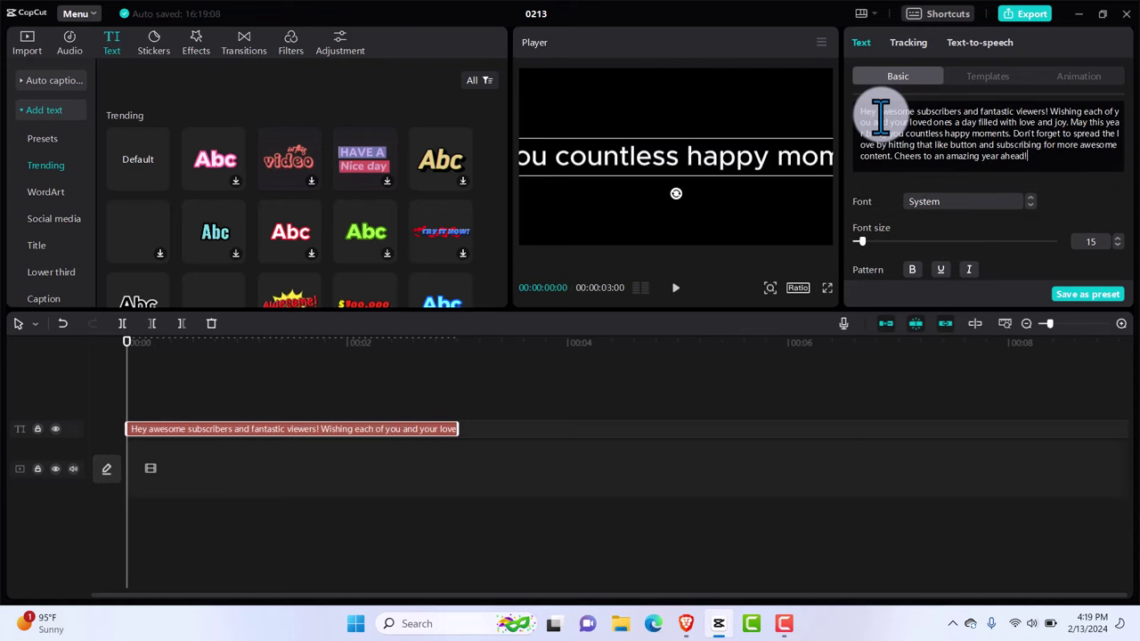
Change the greeting text's font to ZY Elegant (ELEGANT).
click(1014, 211)
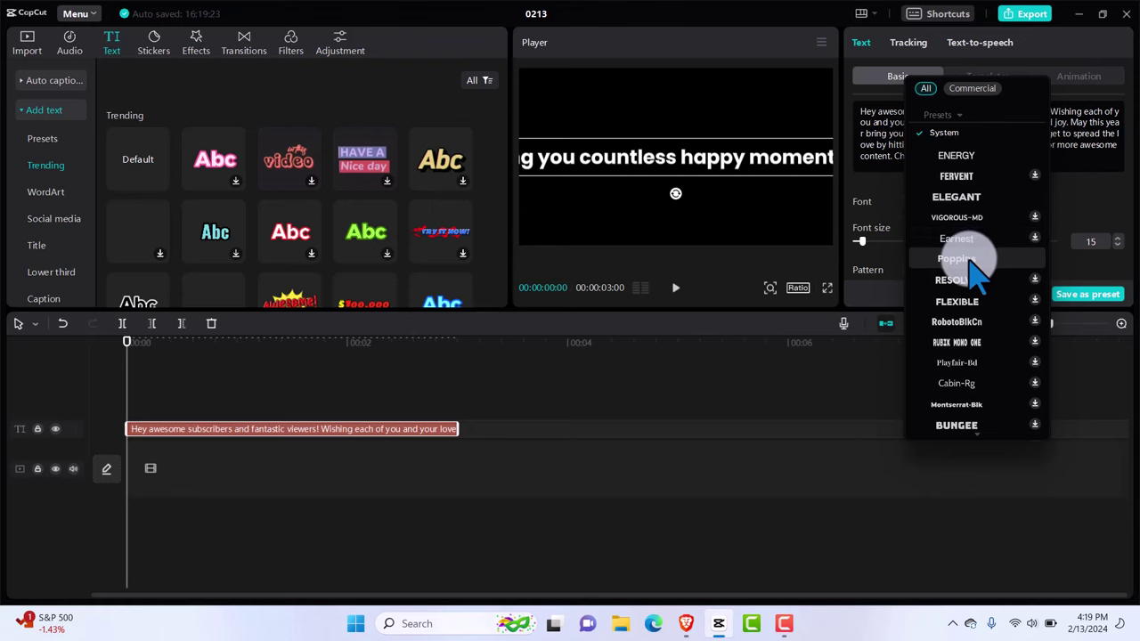
click(959, 197)
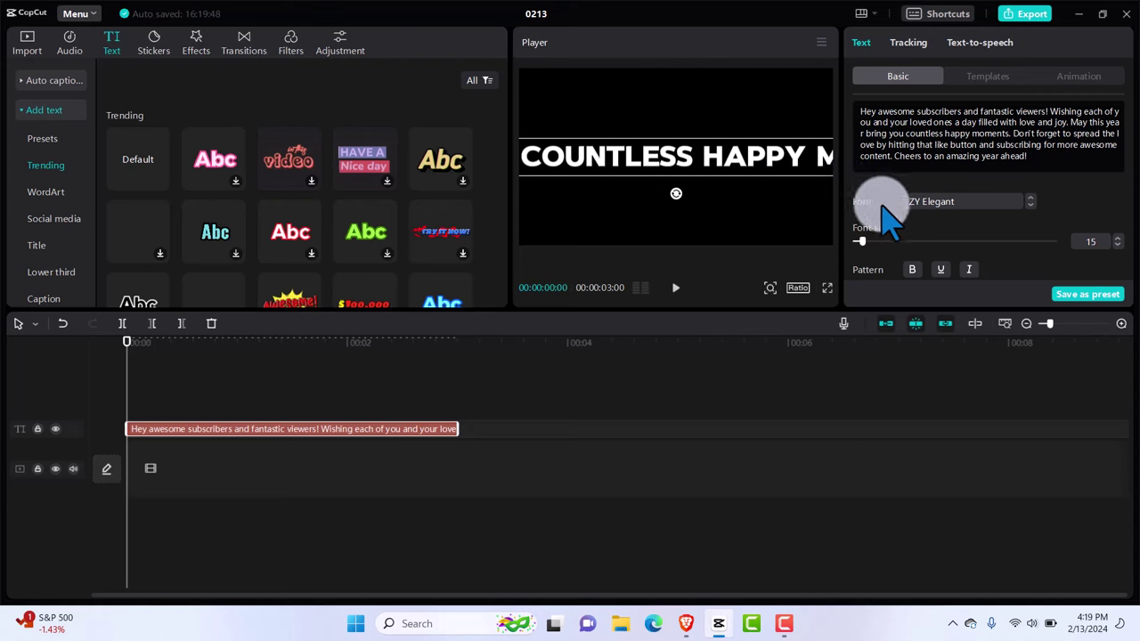
Turn on the Background option for the greeting text in the Basic panel.
scroll(891, 218, down, 10)
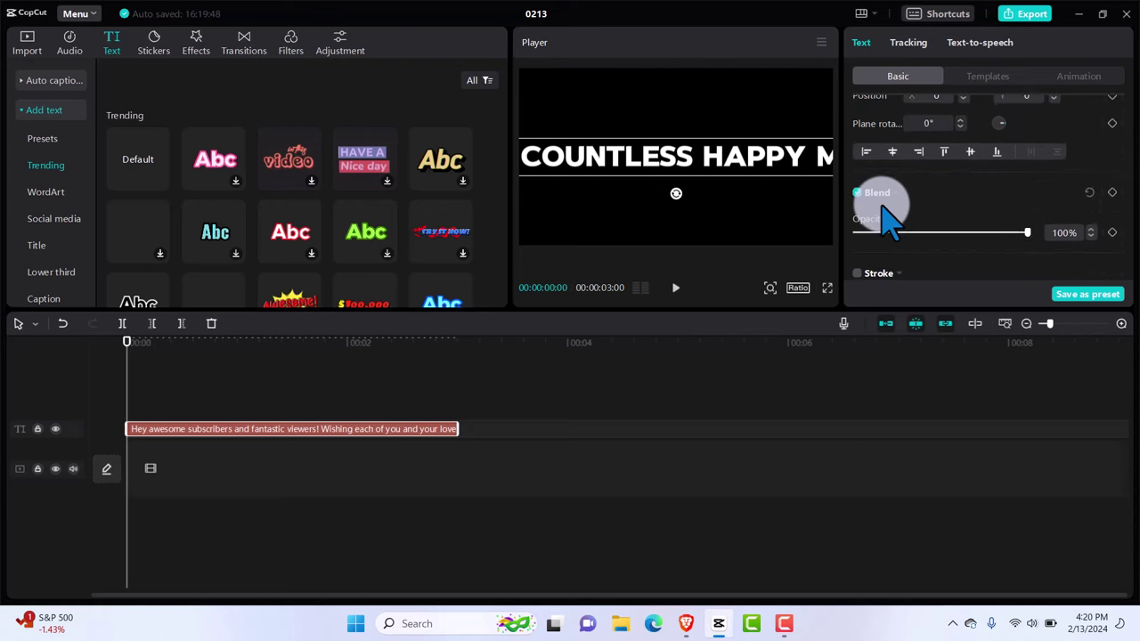
scroll(890, 221, up, 6)
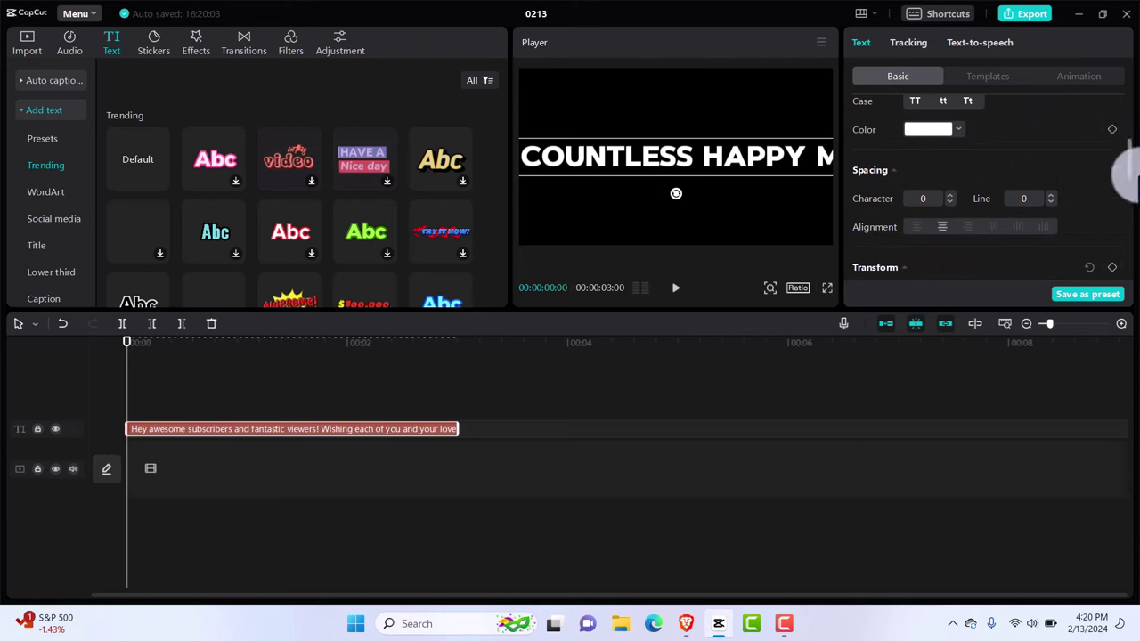
drag(1129, 174, 1136, 258)
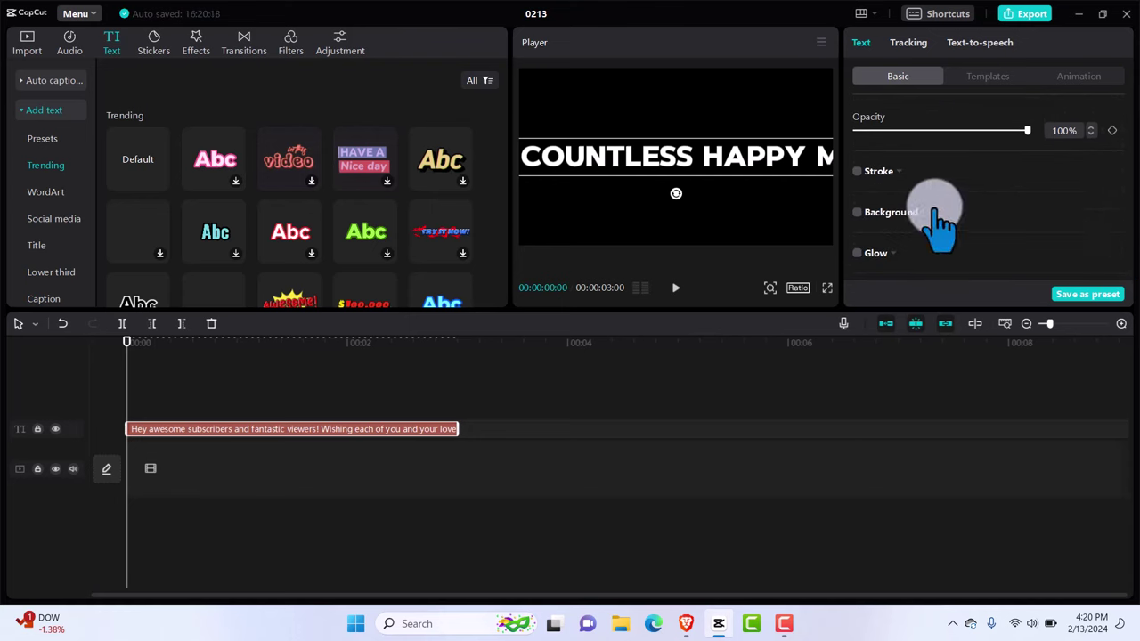
click(858, 212)
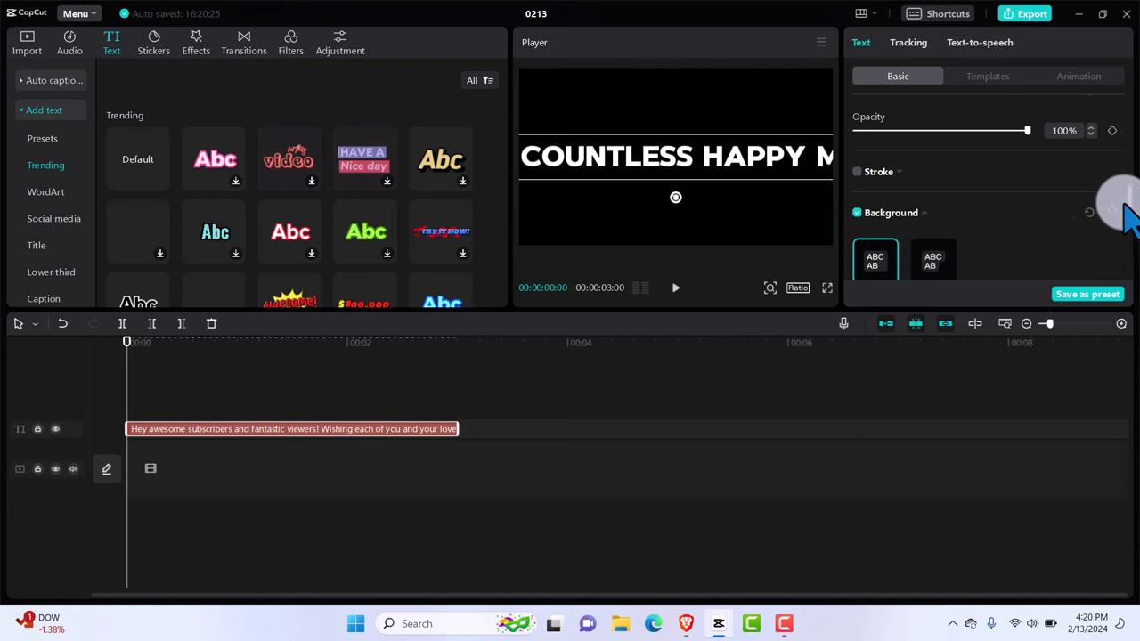
Set the text background colour to solid red, hex FF0000.
scroll(1123, 209, down, 2)
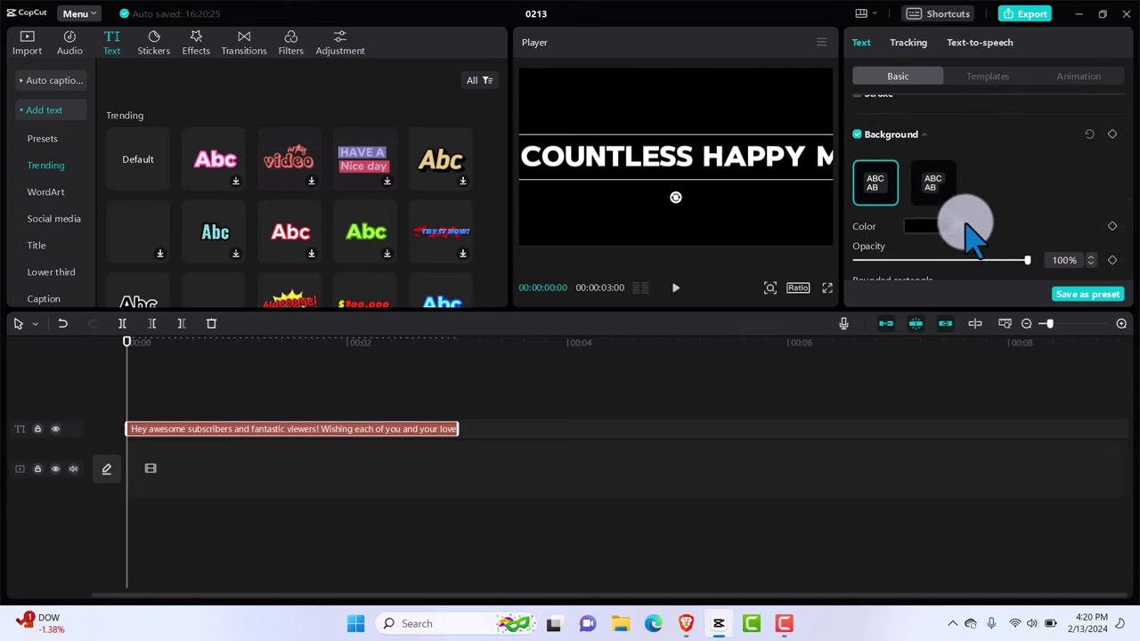
click(960, 226)
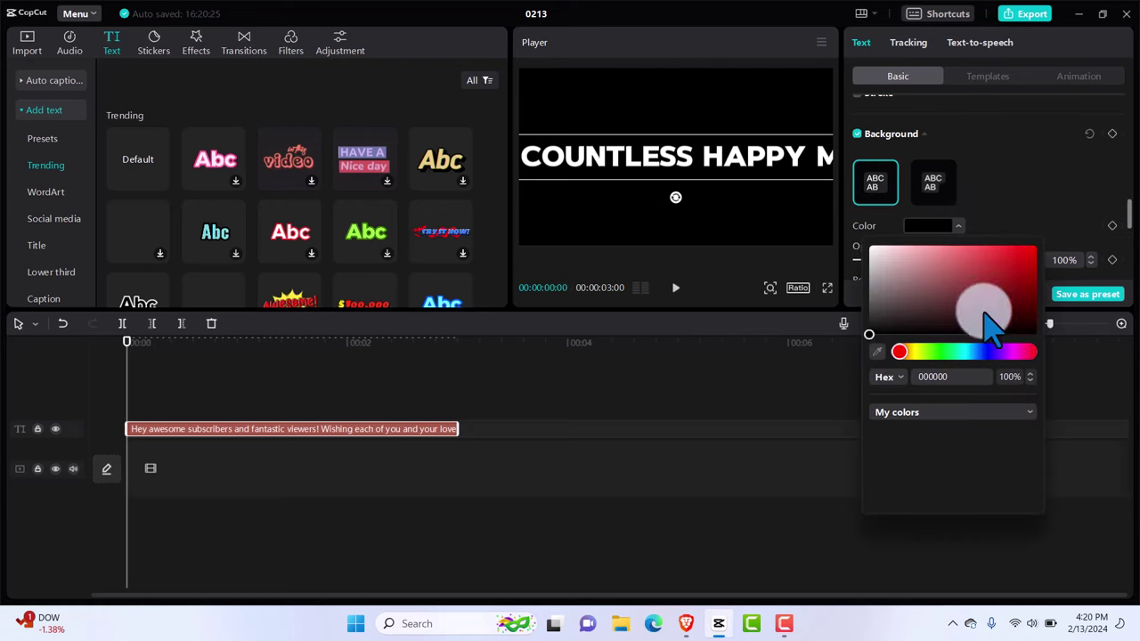
click(973, 352)
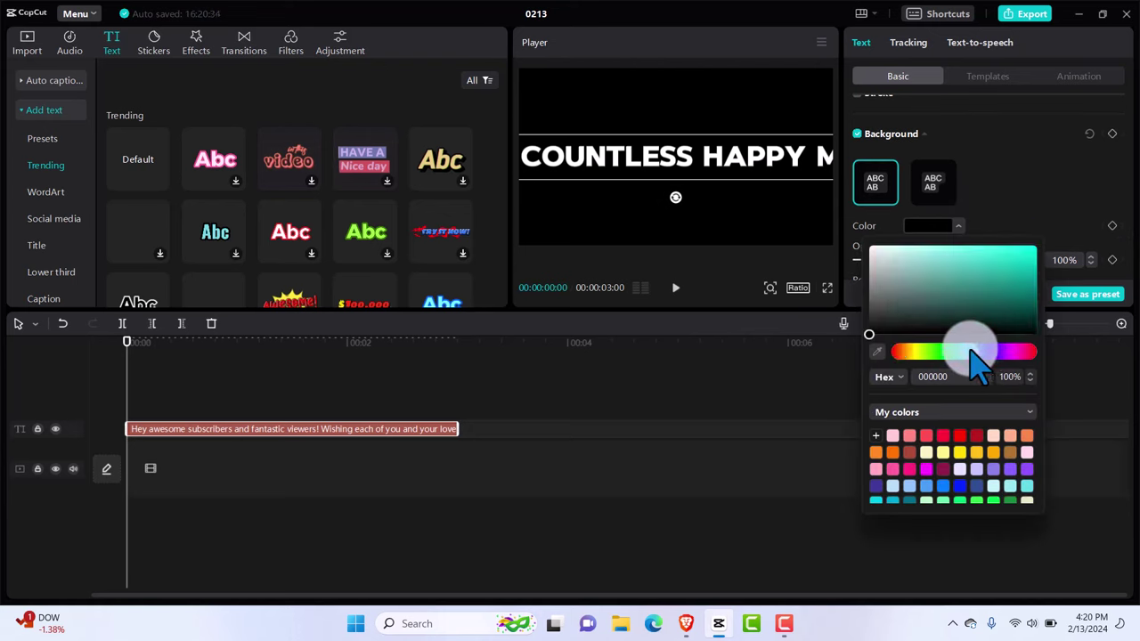
click(1018, 281)
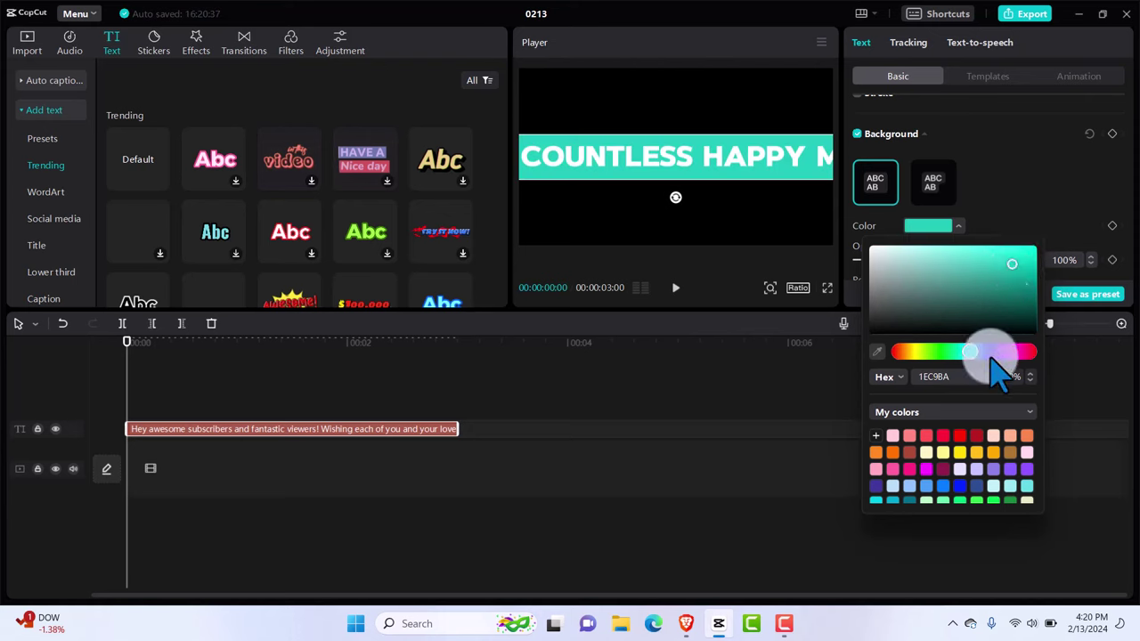
click(946, 492)
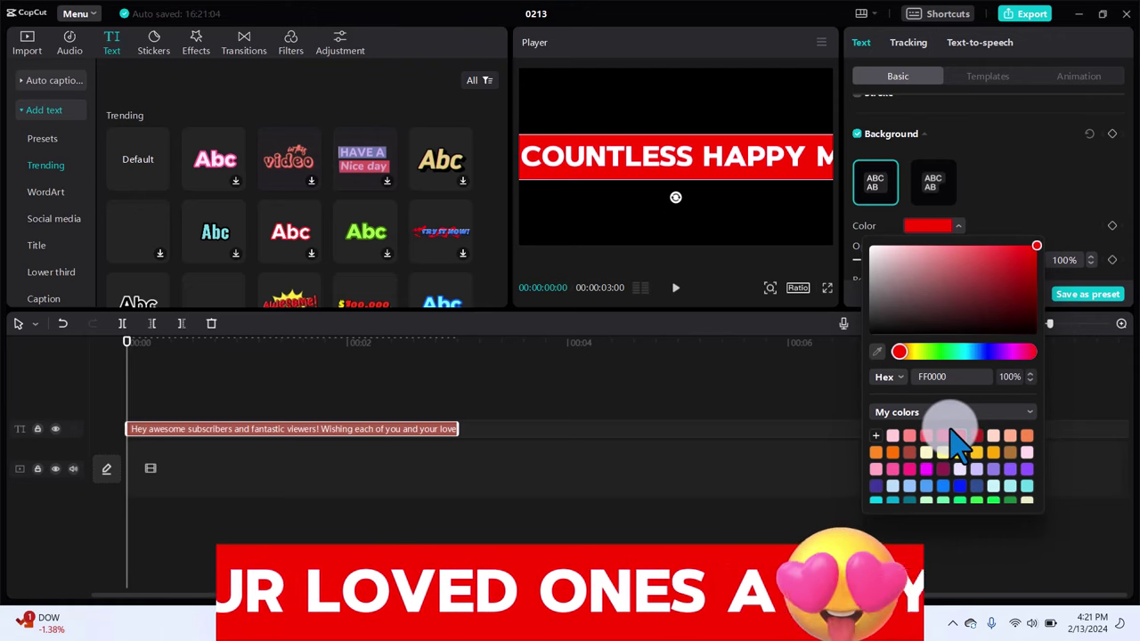
Close the colour picker and slide the caption right until HEY AWESOME starts right of center.
click(1088, 392)
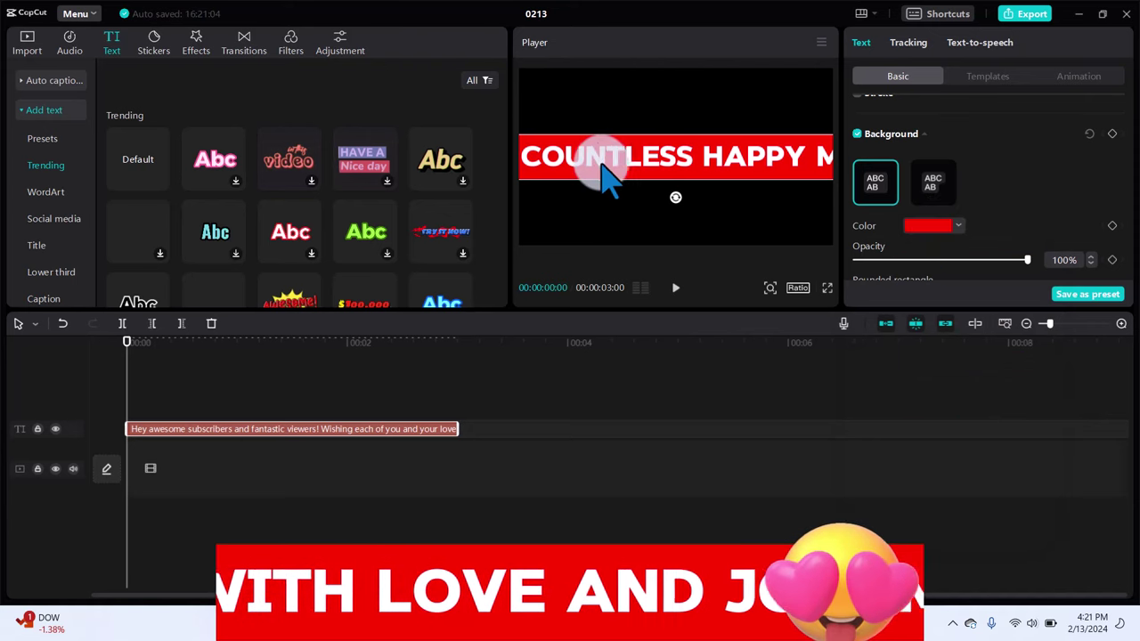
drag(581, 164, 791, 163)
drag(600, 158, 764, 157)
drag(600, 148, 788, 165)
drag(553, 161, 847, 157)
drag(555, 184, 758, 183)
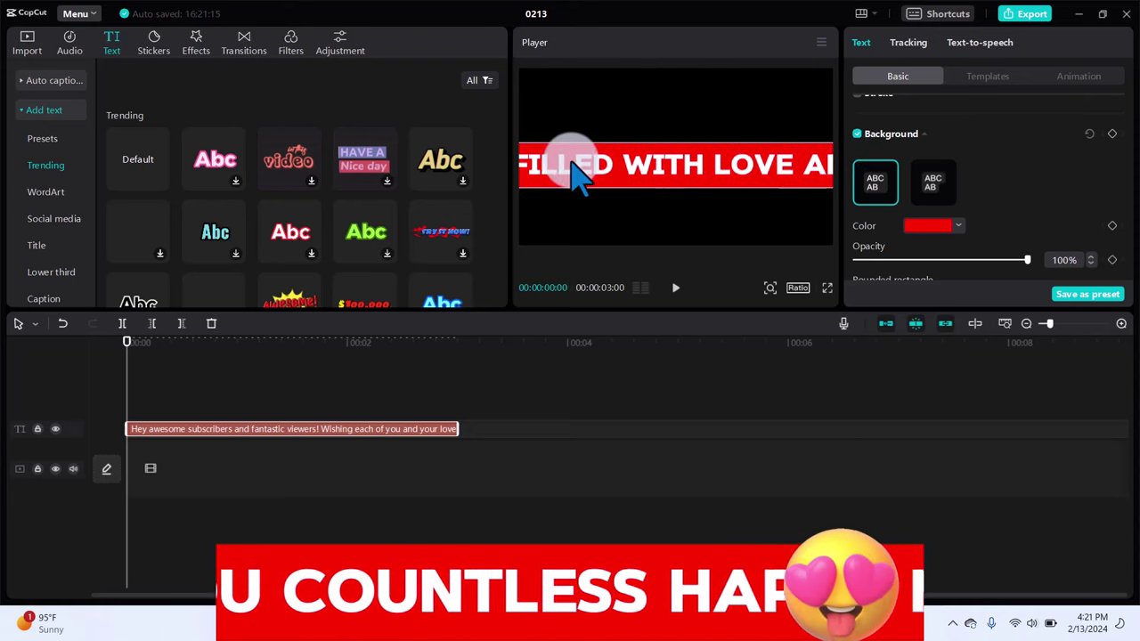
drag(575, 174, 789, 168)
drag(636, 158, 876, 153)
drag(555, 191, 758, 172)
drag(555, 193, 726, 188)
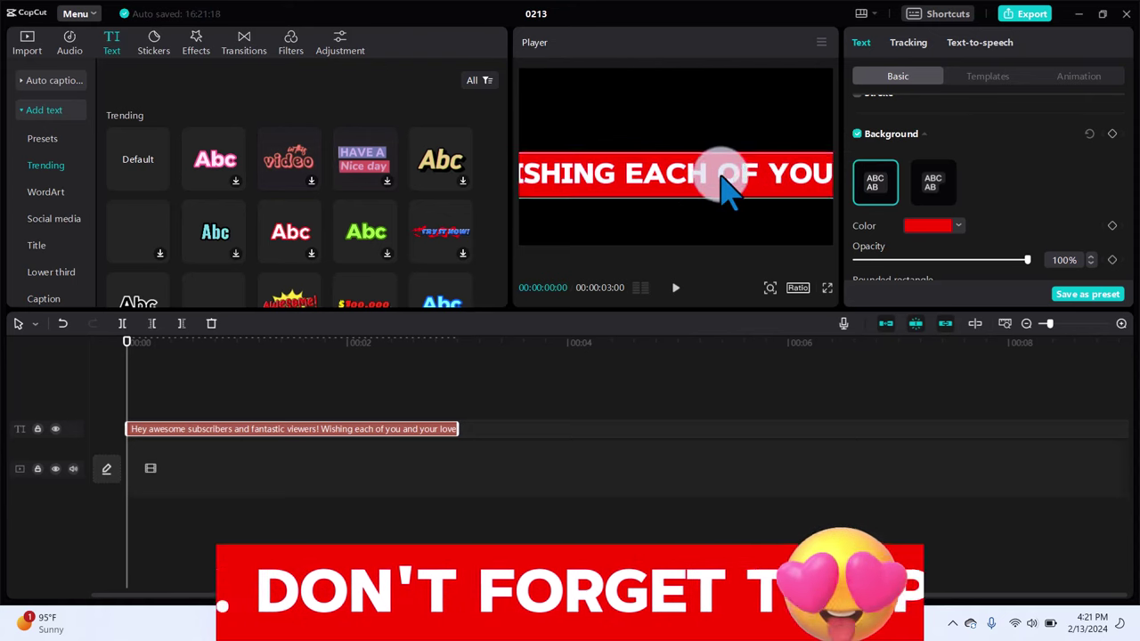
drag(564, 168, 687, 183)
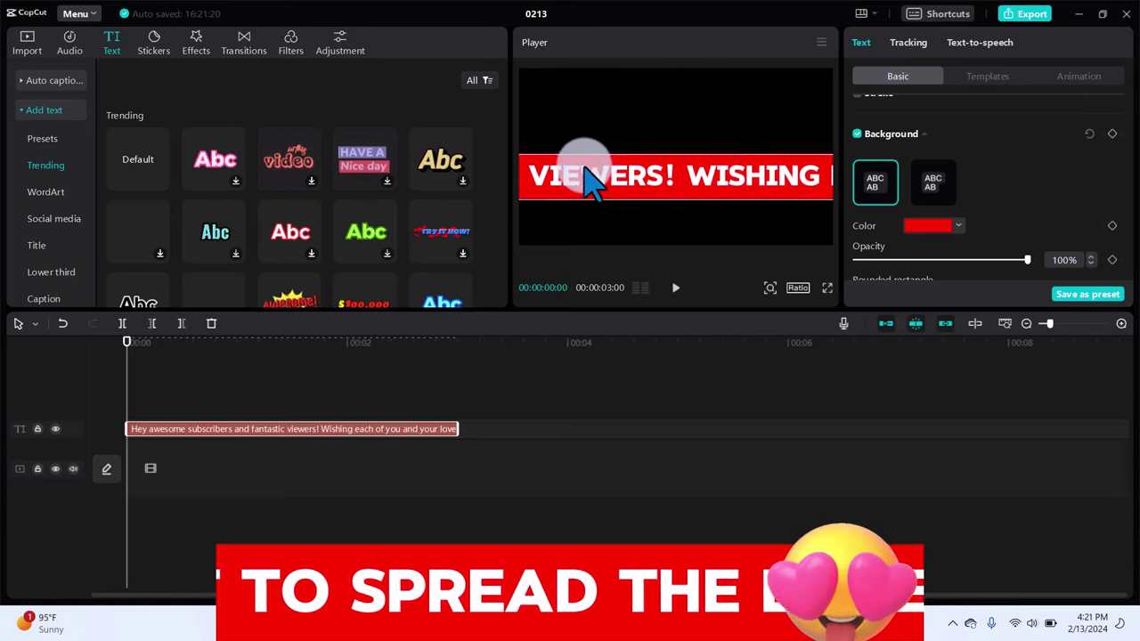
drag(593, 178, 758, 190)
drag(590, 196, 736, 190)
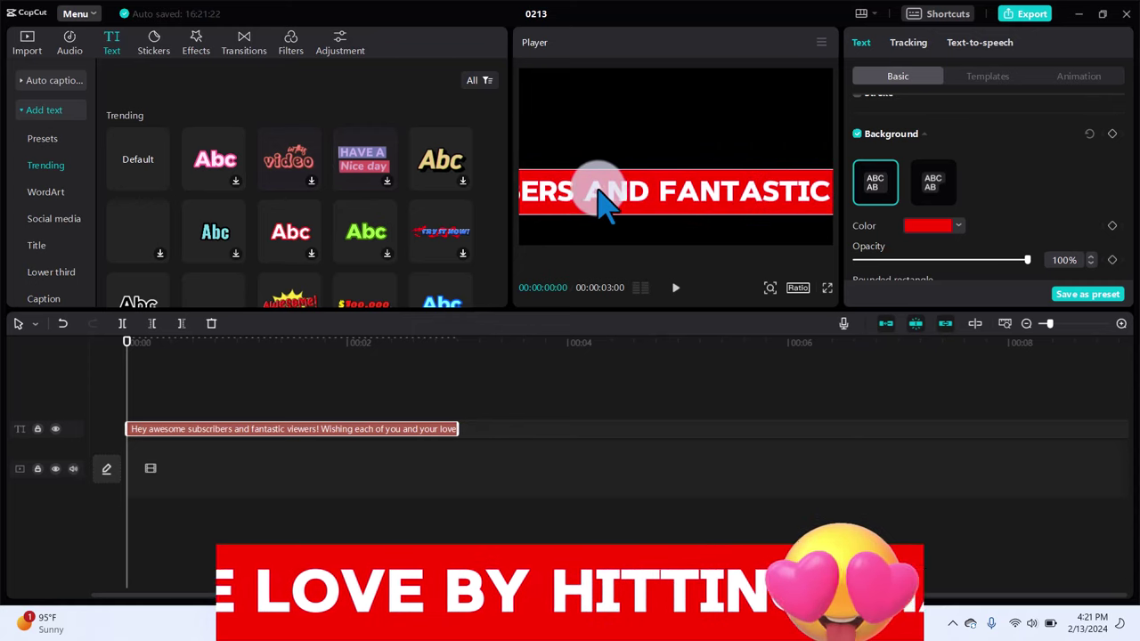
drag(598, 203, 749, 204)
drag(605, 209, 776, 204)
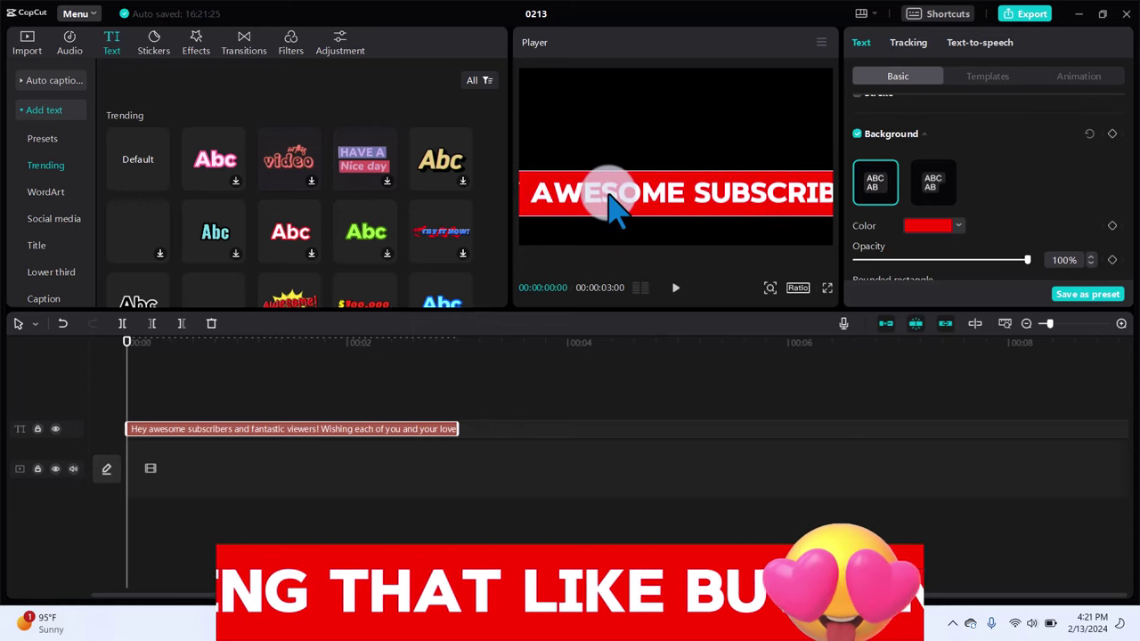
drag(608, 194, 763, 199)
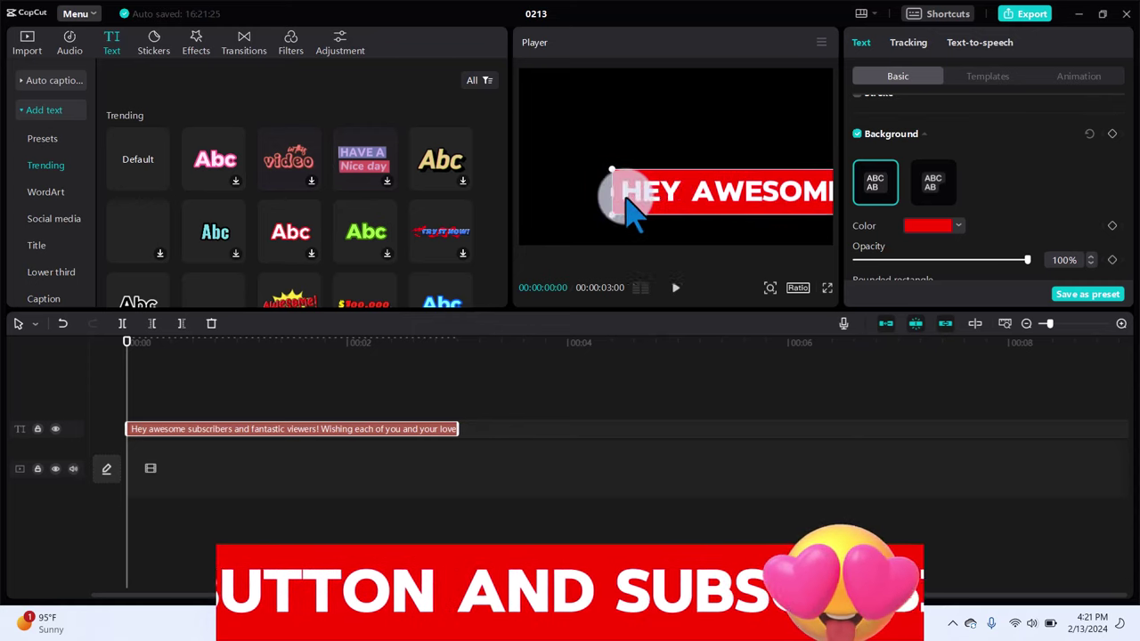
Nudge the caption slightly left so HEY AWESOME shows fully, then reselect the text clip.
drag(612, 191, 587, 190)
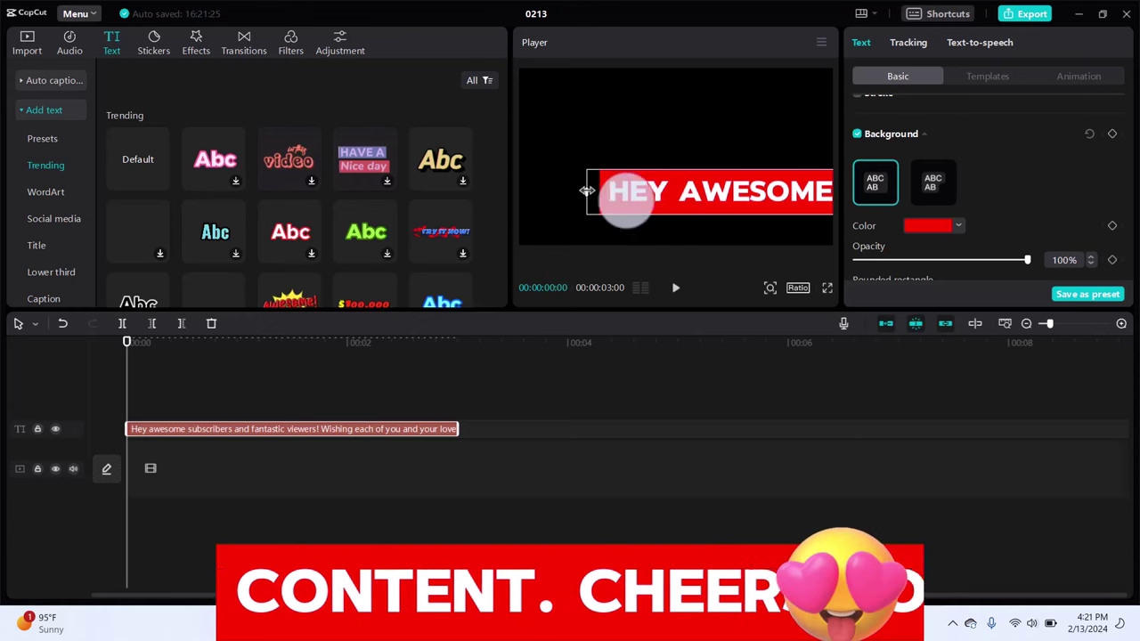
click(736, 229)
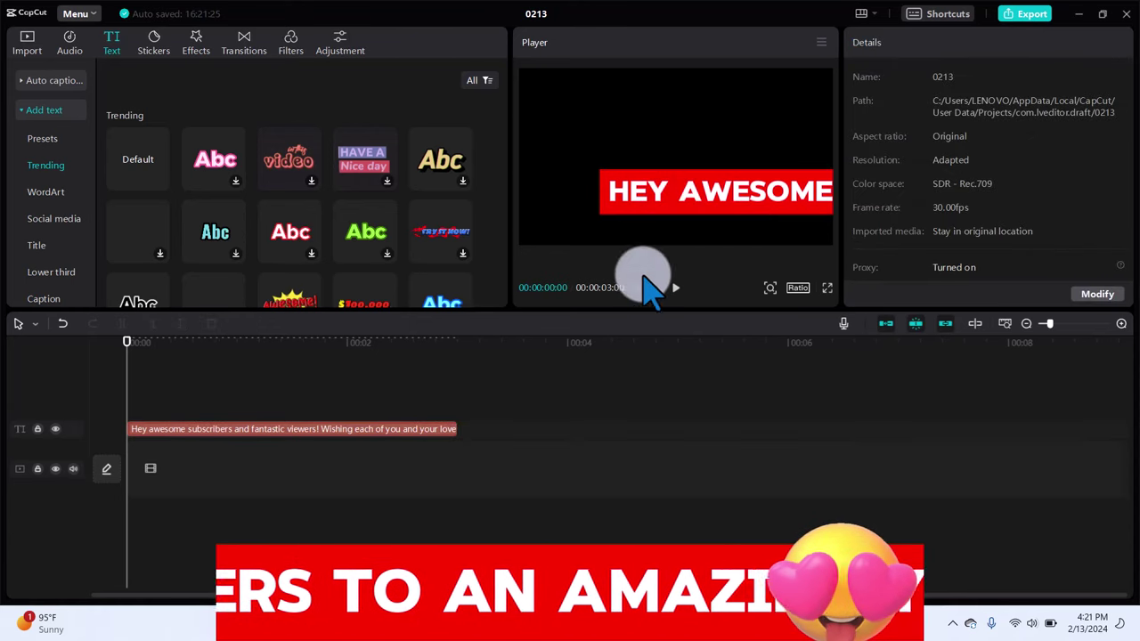
click(390, 429)
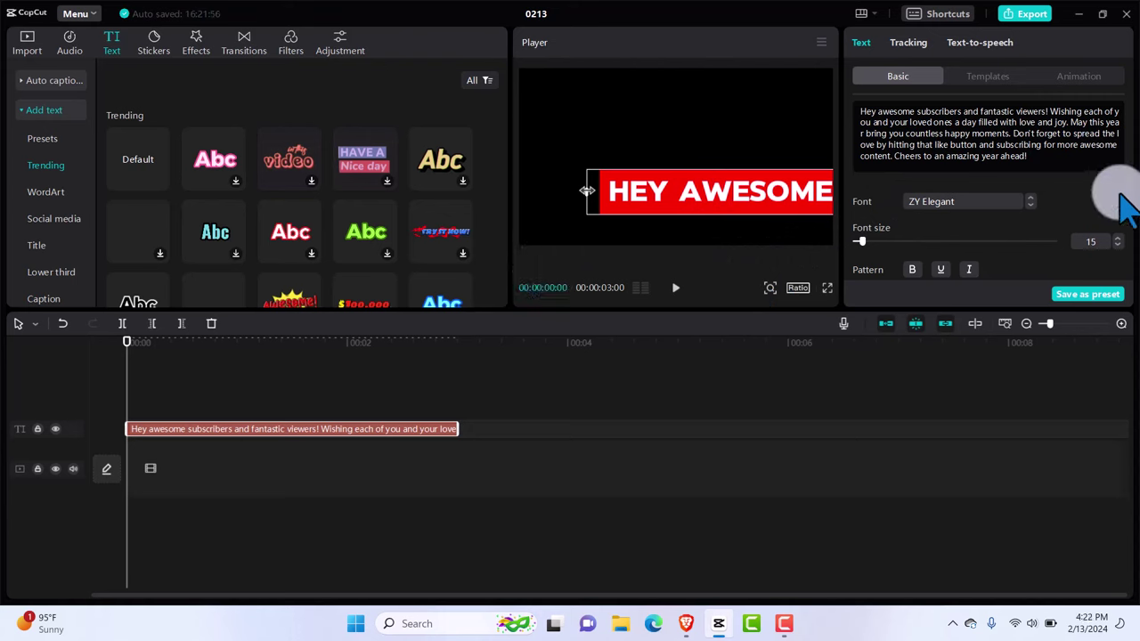
Move the banner off the right edge (X 33344, Y -817) with a position keyframe at the clip start.
scroll(1120, 194, down, 3)
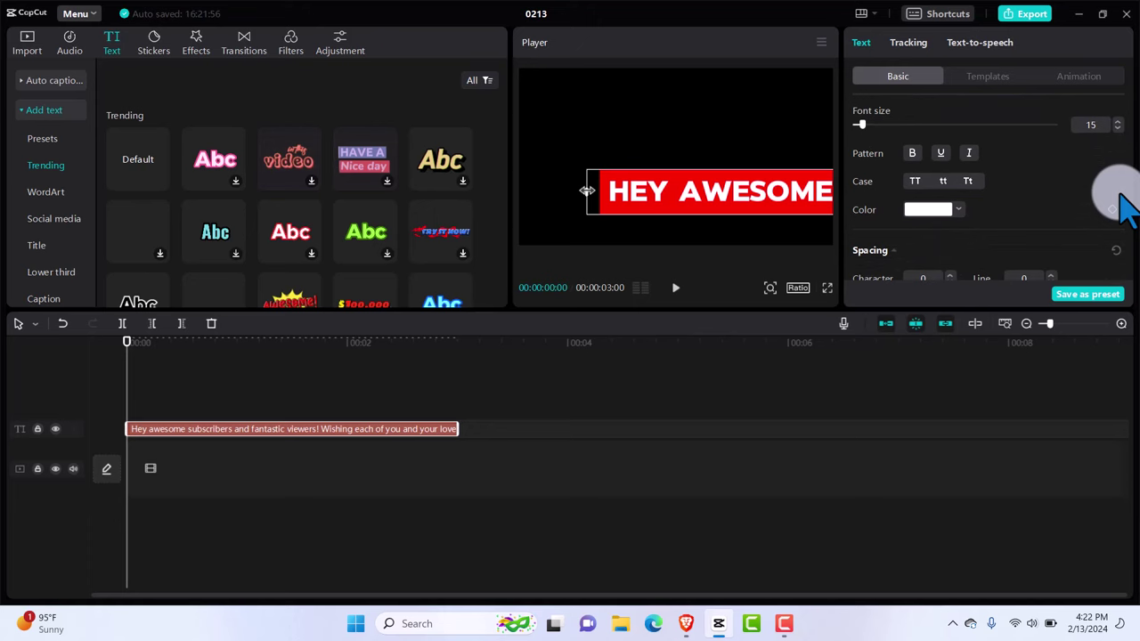
scroll(1122, 198, down, 2)
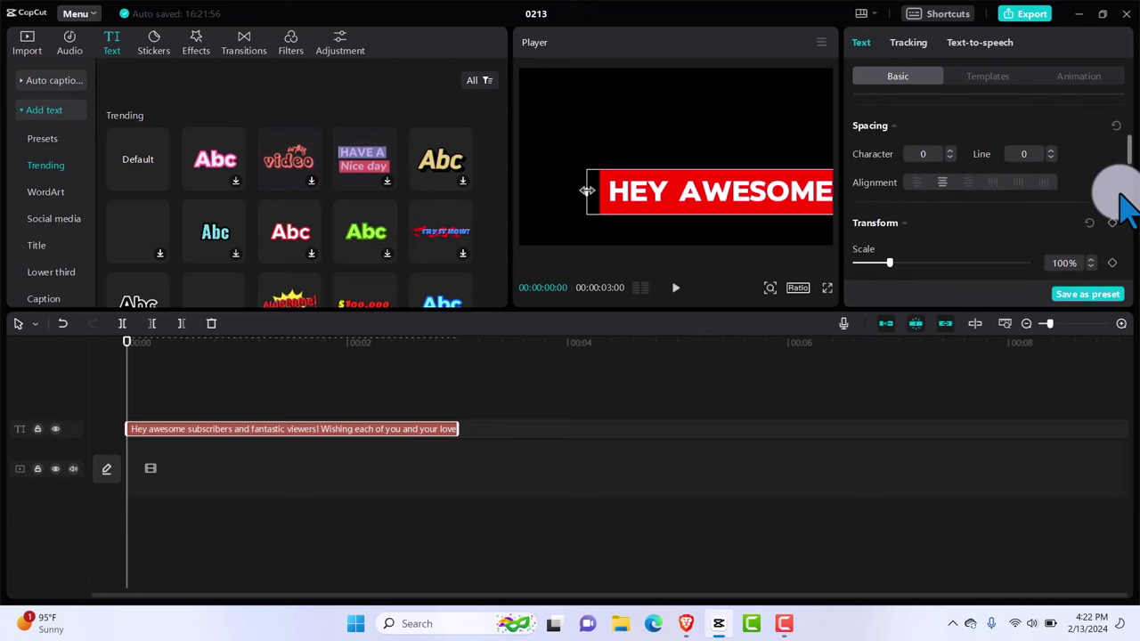
scroll(1121, 195, down, 2)
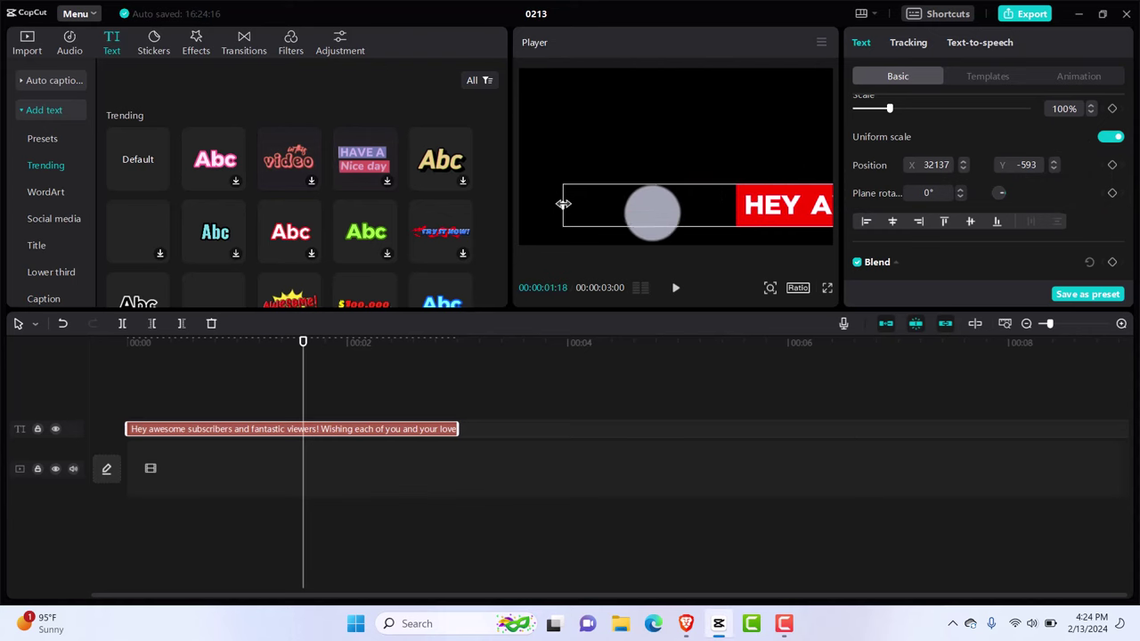
drag(812, 203, 894, 223)
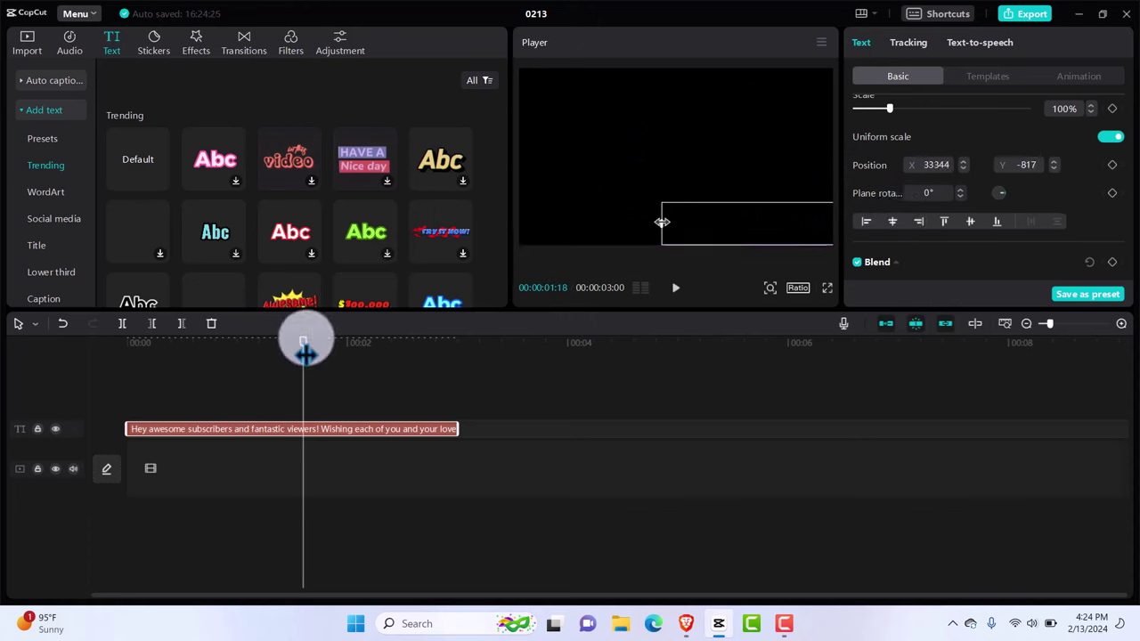
drag(302, 352, 101, 374)
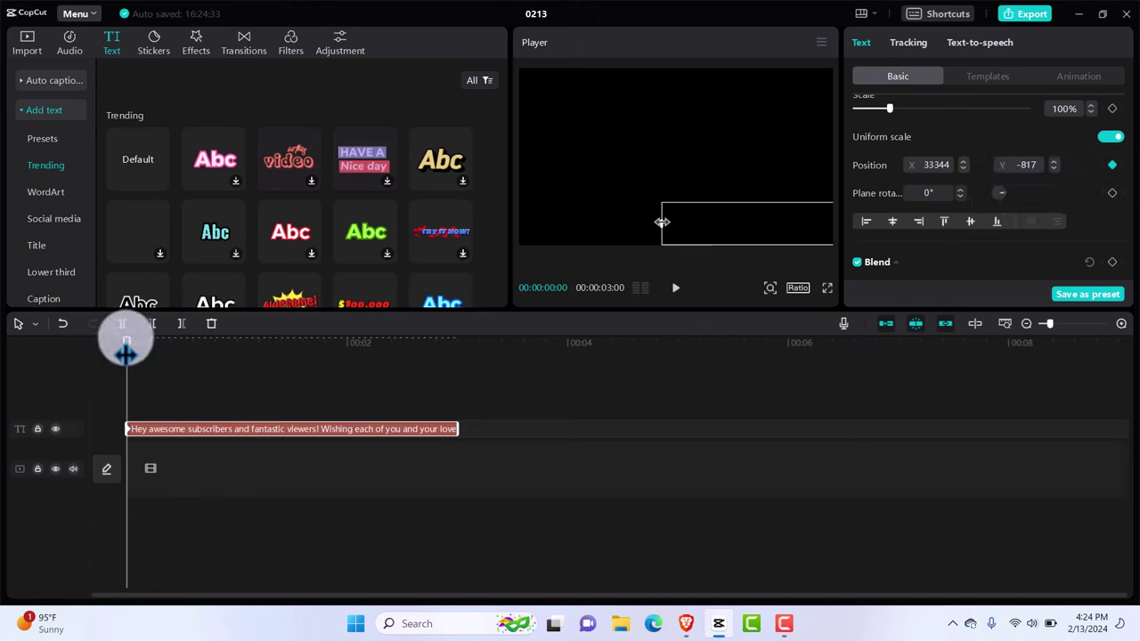
At 00:00:02:20, drag the banner far left off-frame to set a second position keyframe.
drag(126, 353, 435, 385)
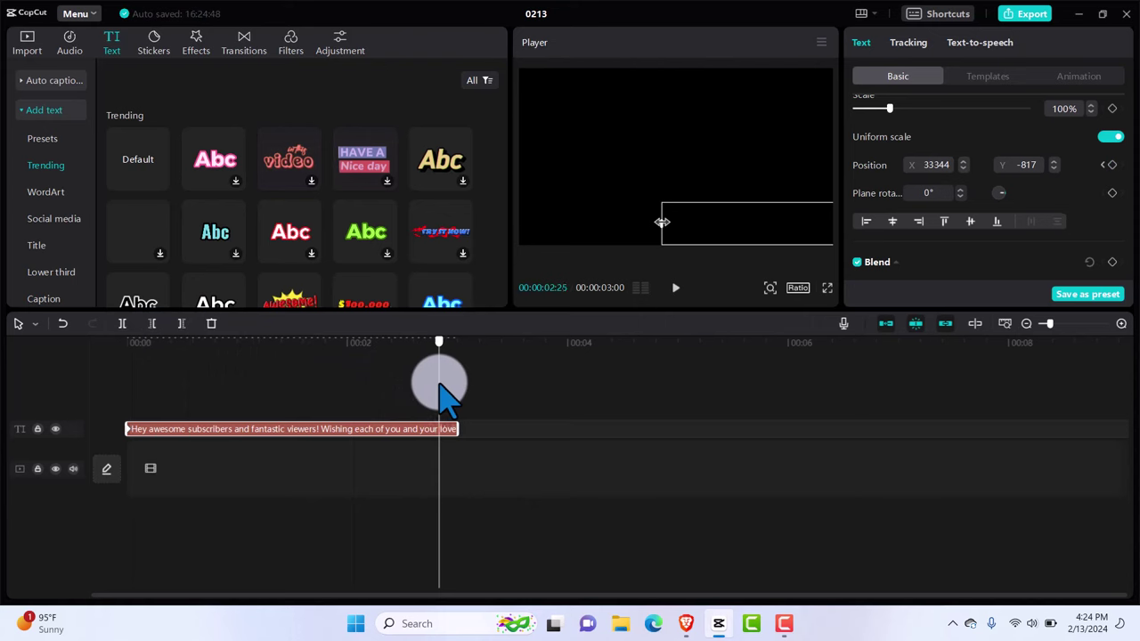
drag(439, 384, 421, 392)
click(762, 231)
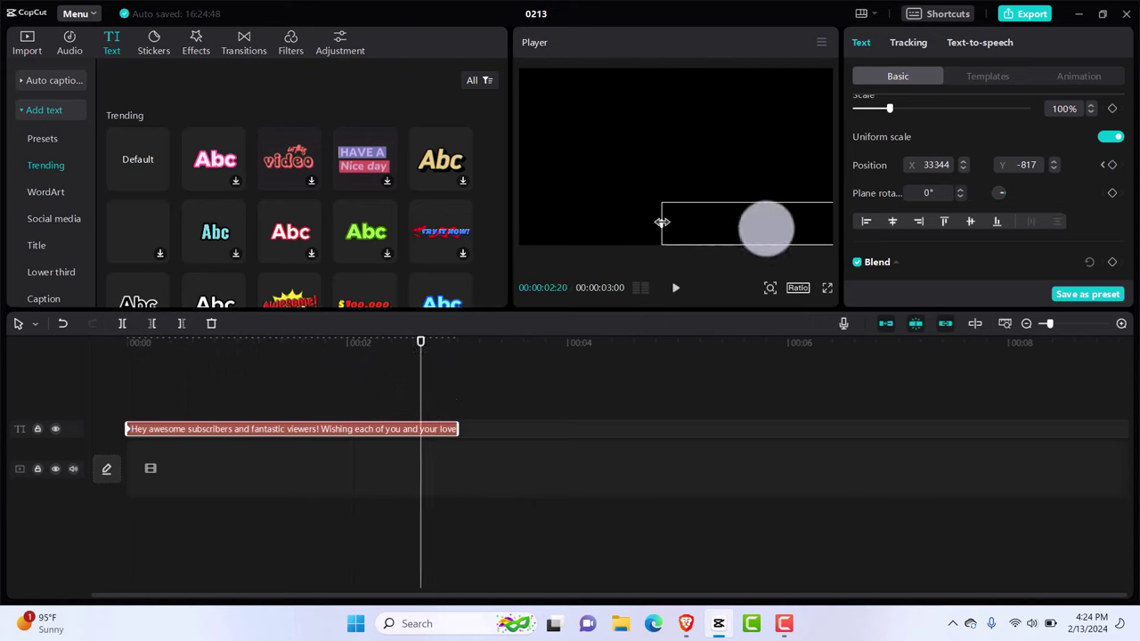
drag(766, 228, 535, 221)
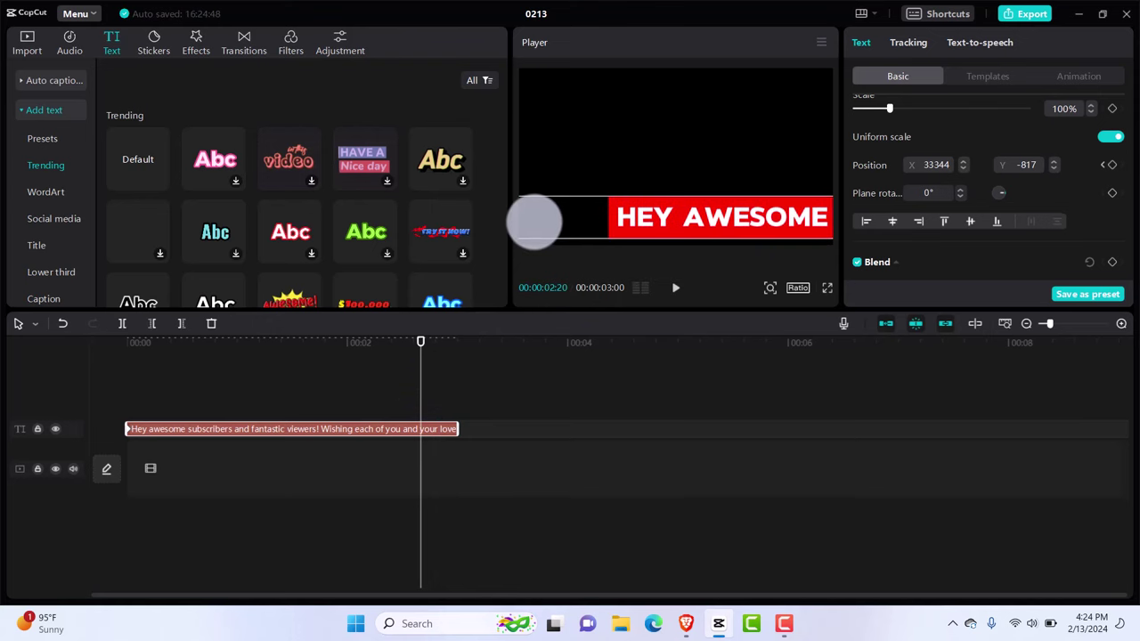
drag(662, 216, 202, 216)
drag(686, 211, 306, 231)
drag(597, 214, 244, 241)
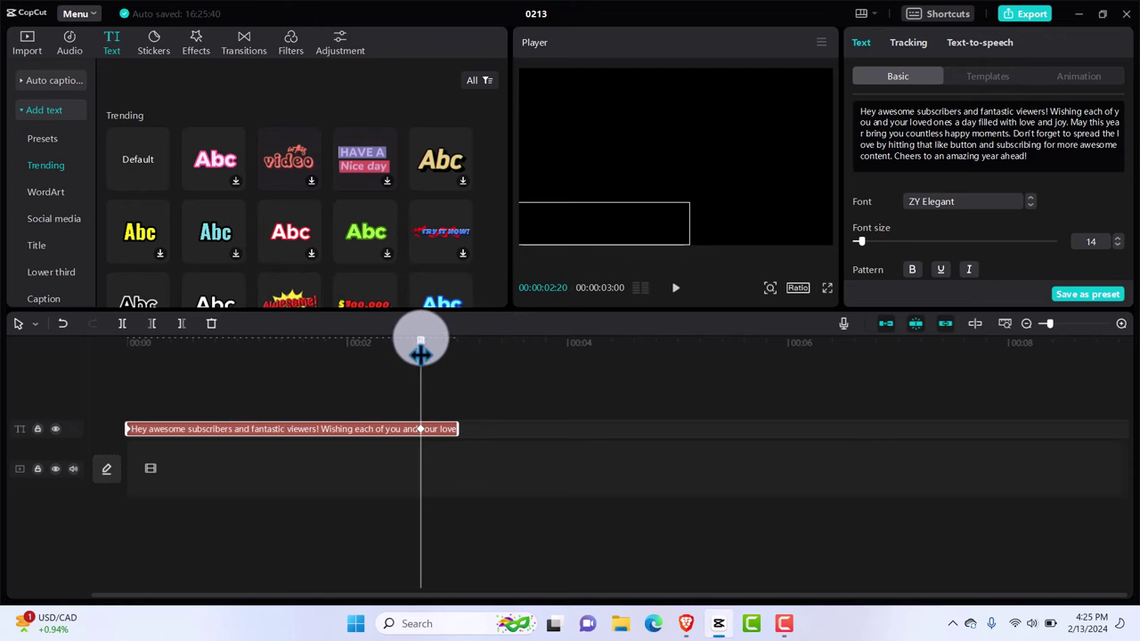
drag(420, 353, 84, 367)
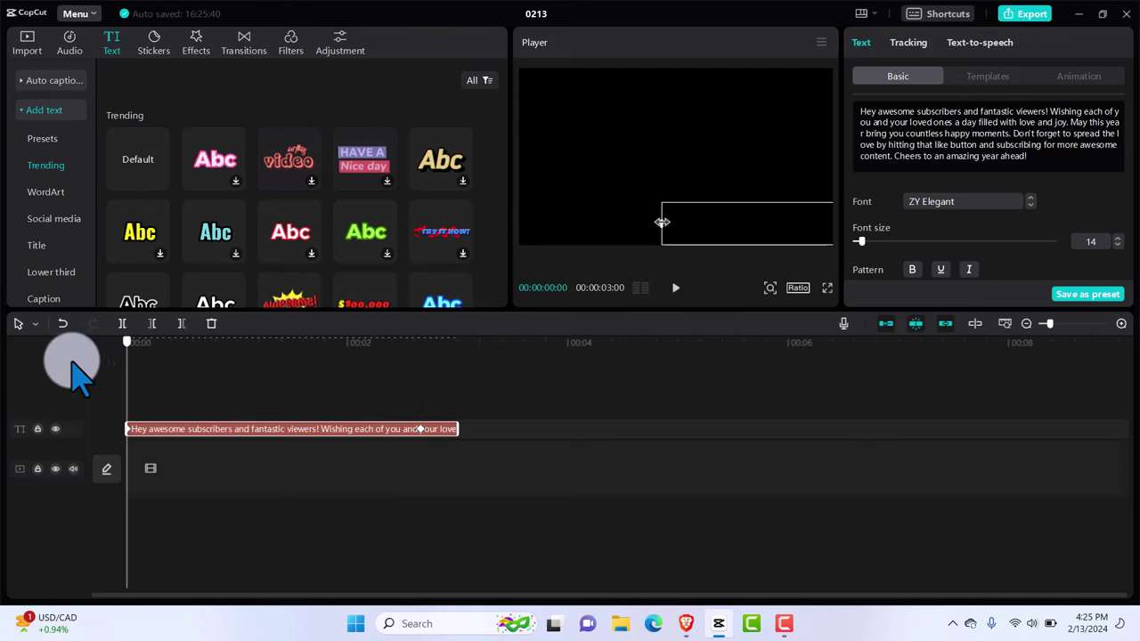
Preview the scrolling message, then stretch the text clip to end around 00:00:08:12.
click(267, 395)
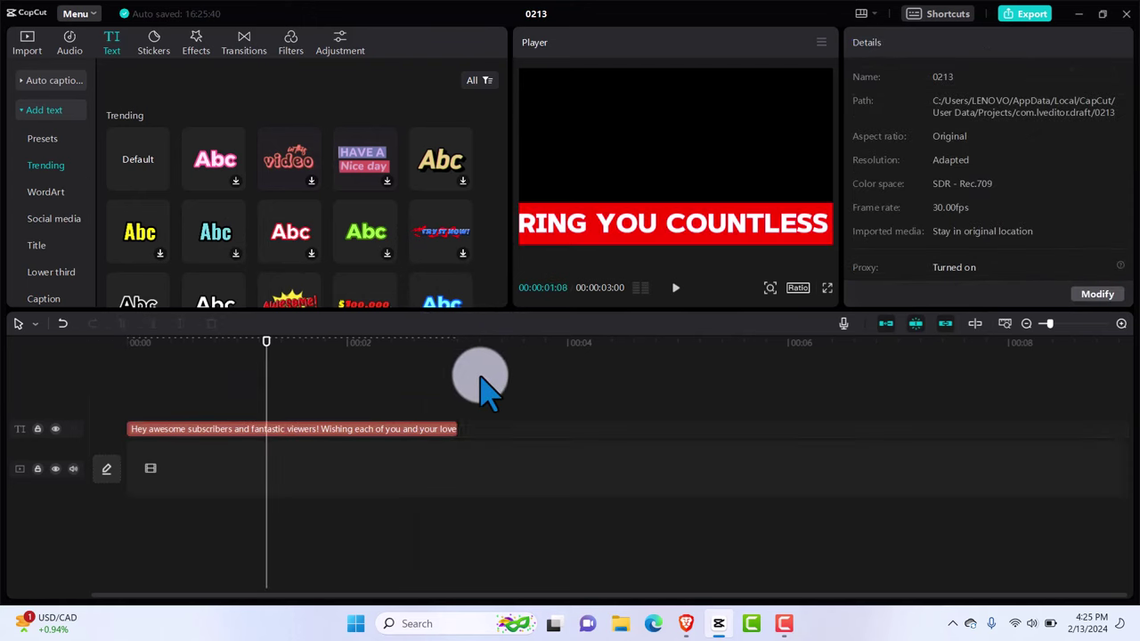
drag(267, 343, 123, 356)
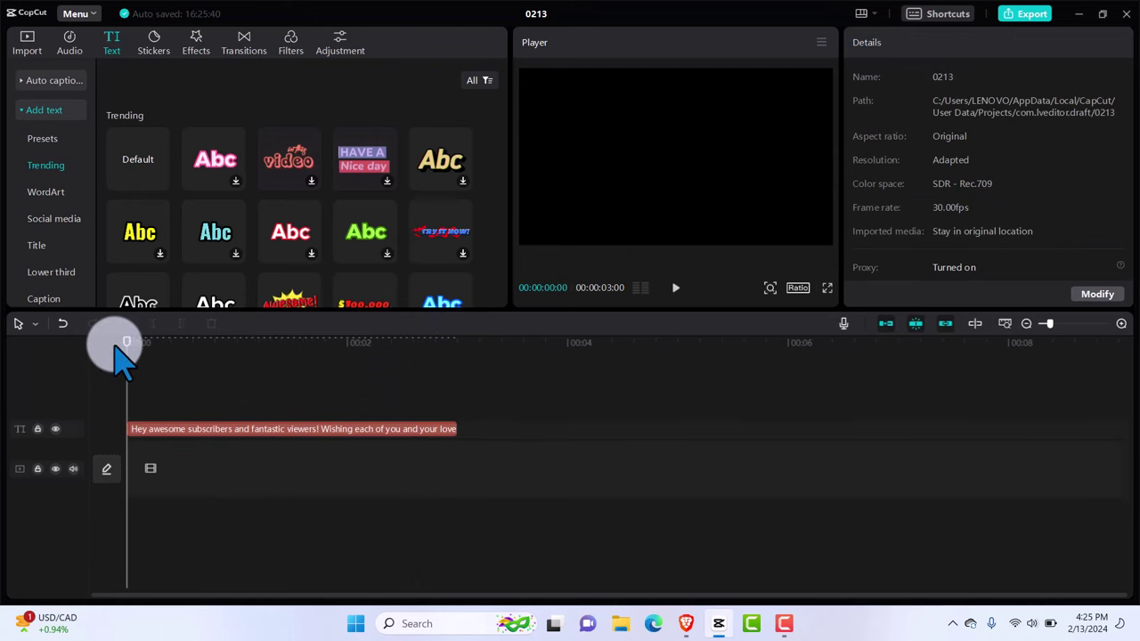
click(675, 288)
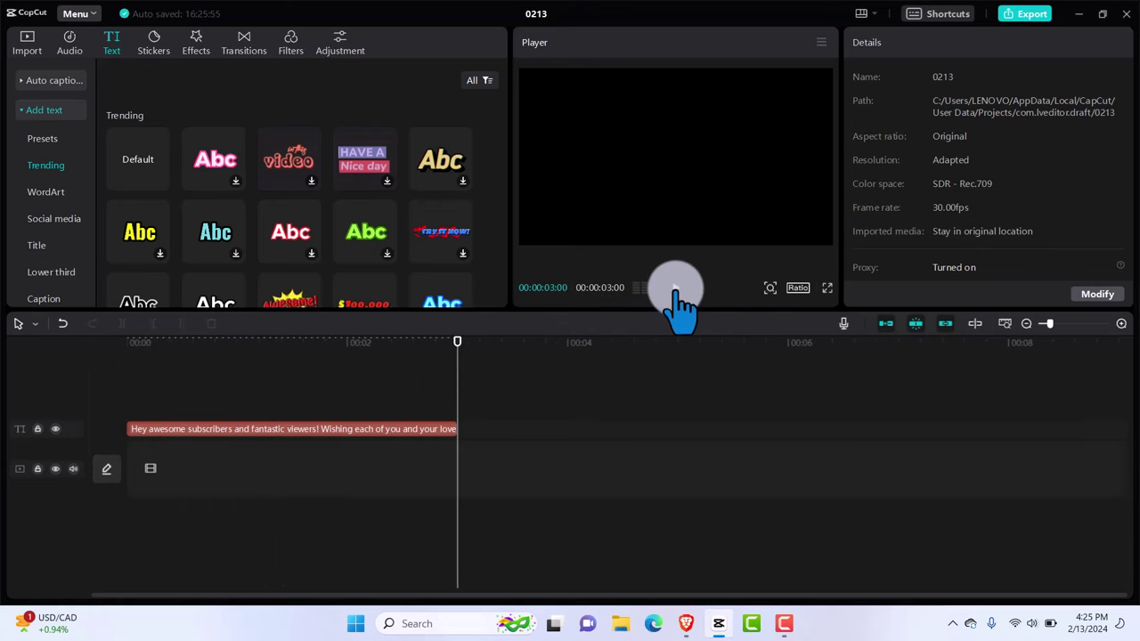
click(400, 429)
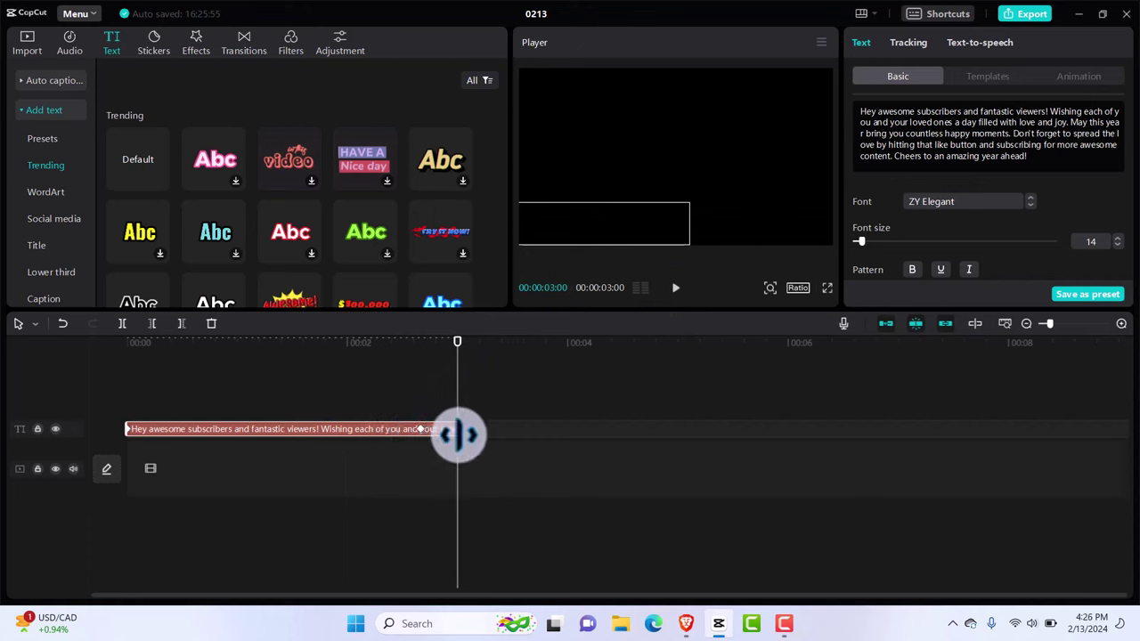
drag(457, 429, 1053, 429)
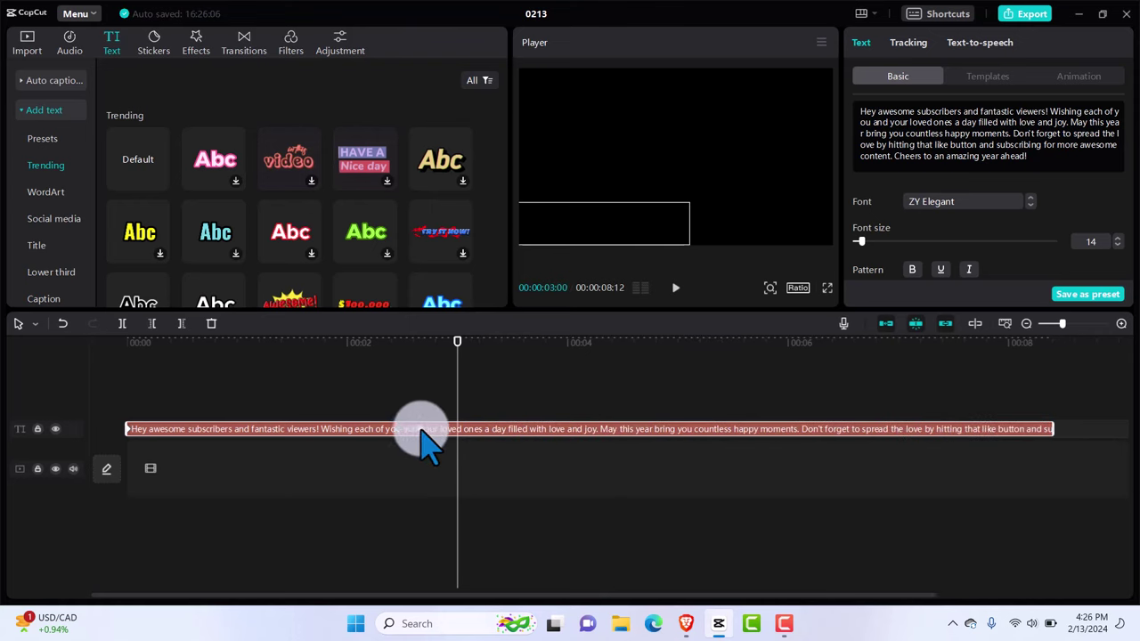
Play back the slowed banner from the start and near the clip's end to check it.
click(421, 431)
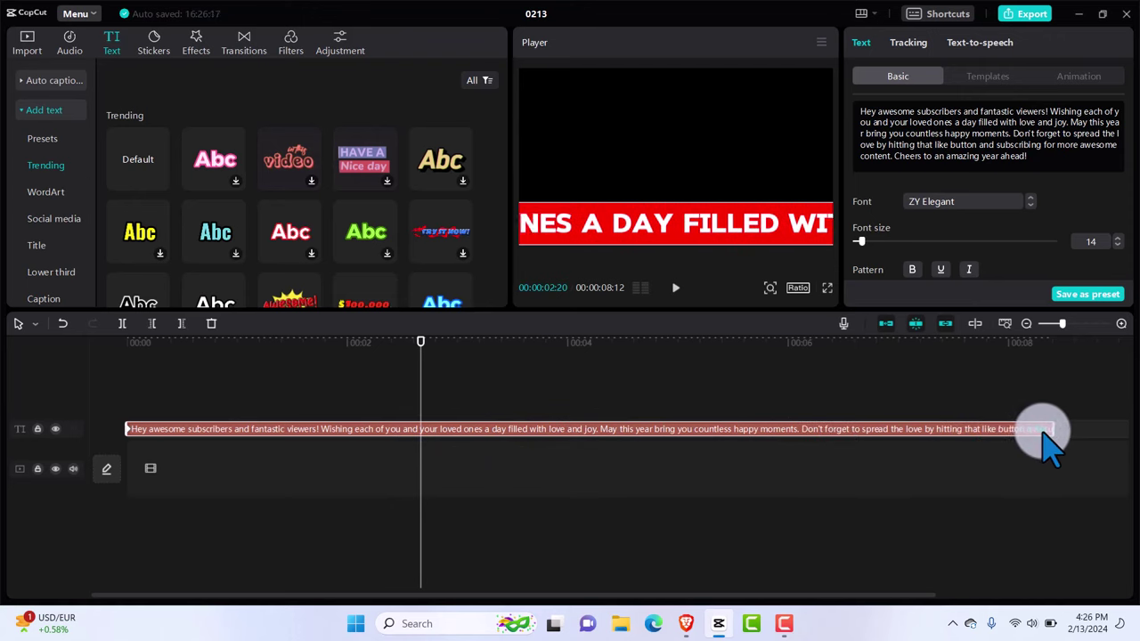
drag(420, 355, 114, 362)
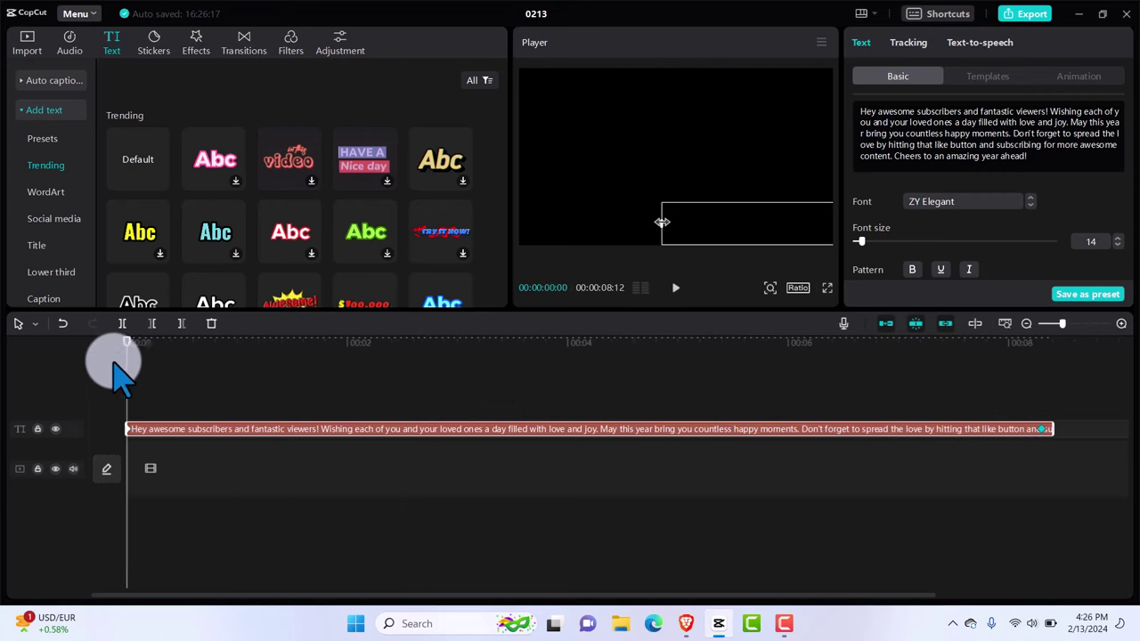
key(space)
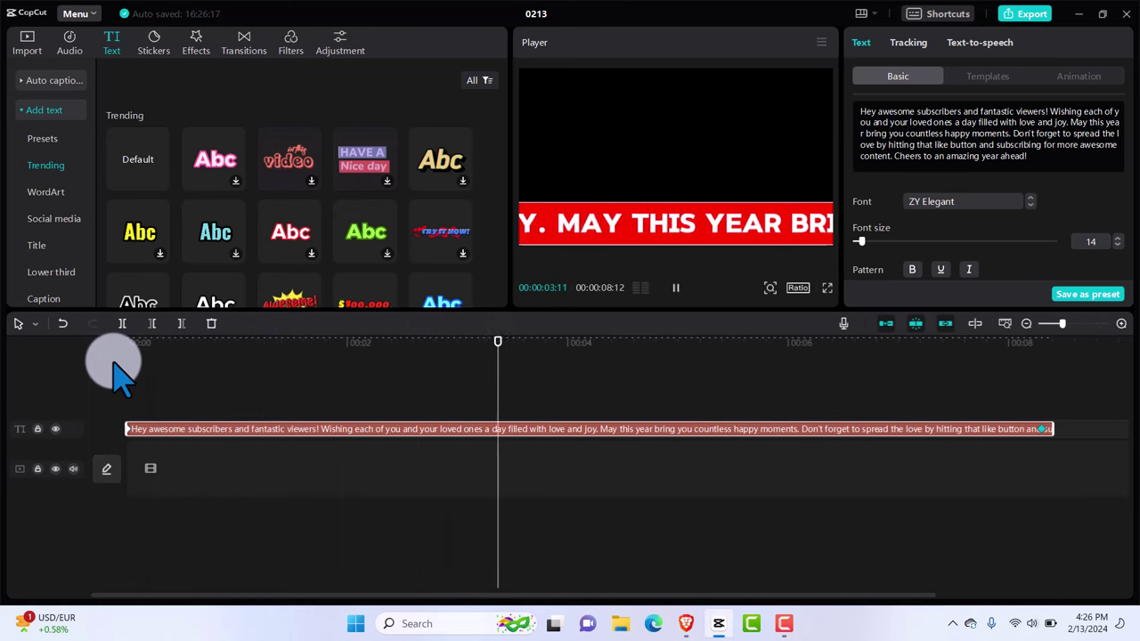
key(space)
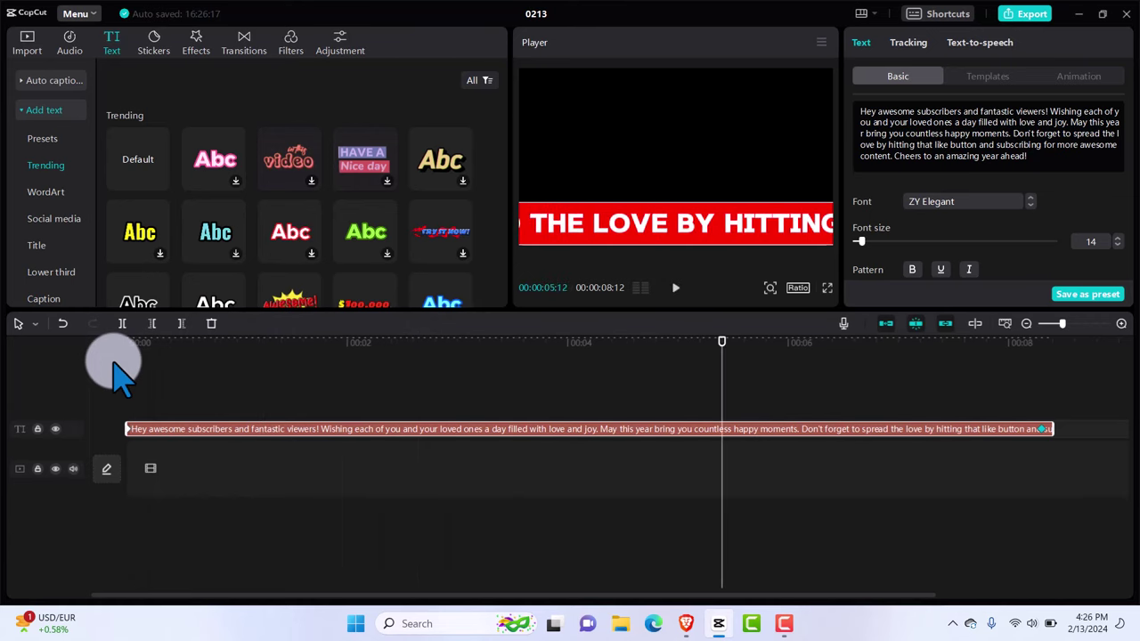
click(1042, 430)
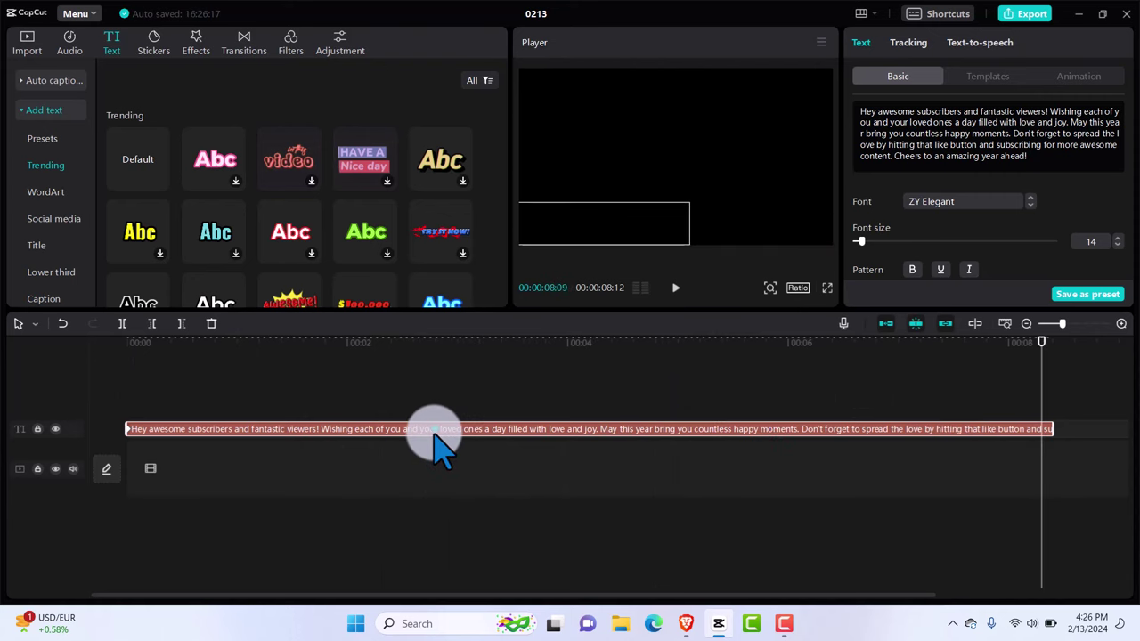
key(space)
key(space)
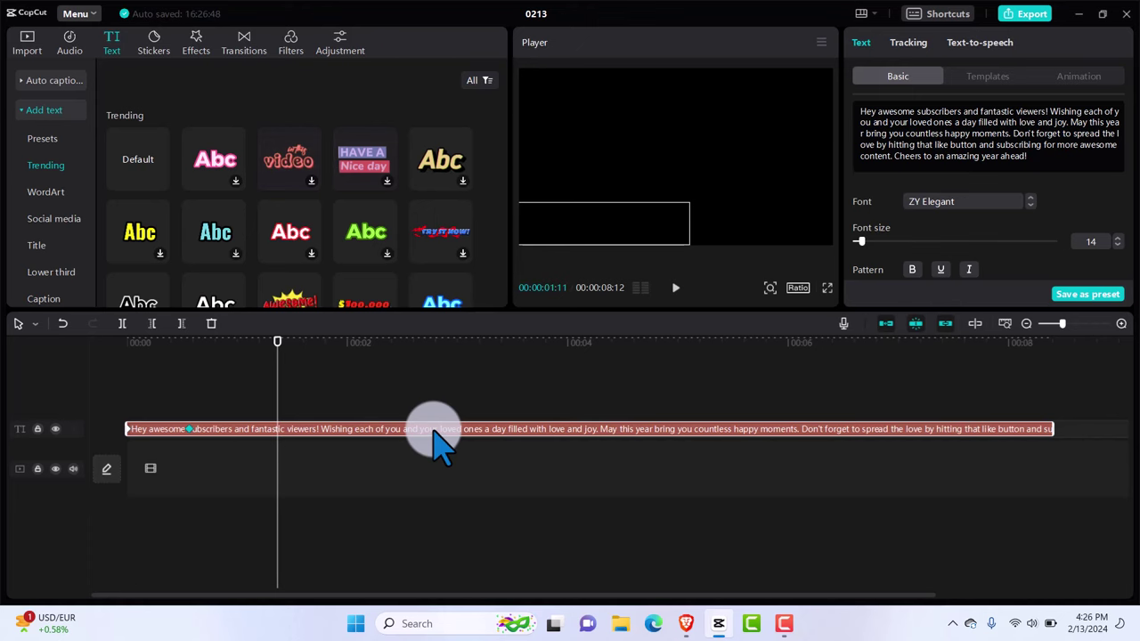
Extend the message clip to about 18 seconds and preview it from around 8 seconds.
click(189, 430)
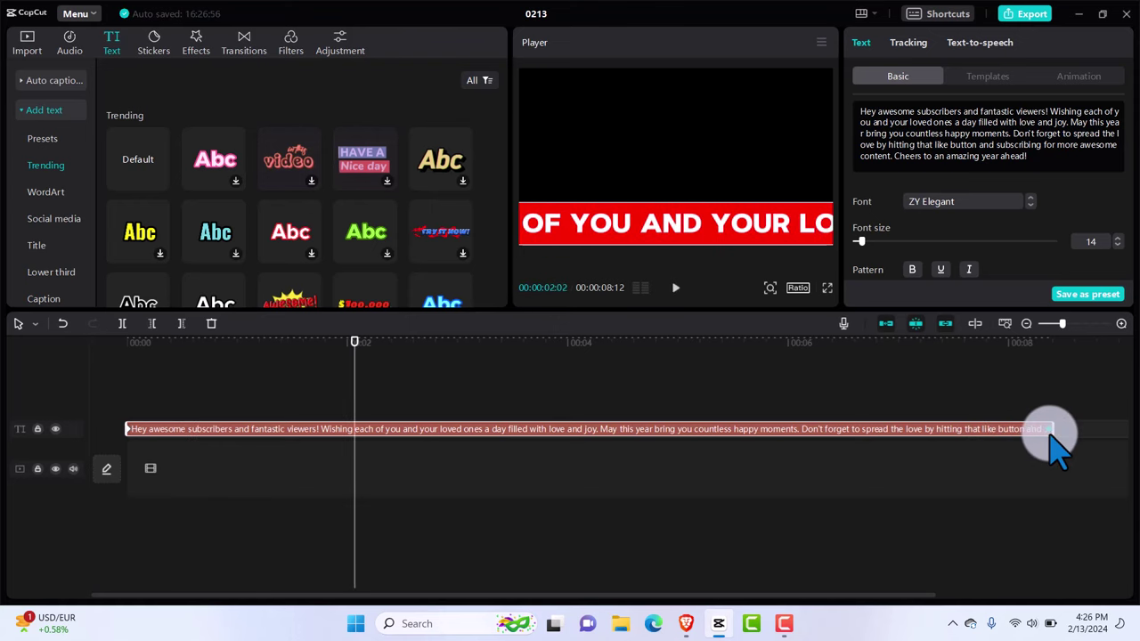
drag(1054, 430, 1133, 435)
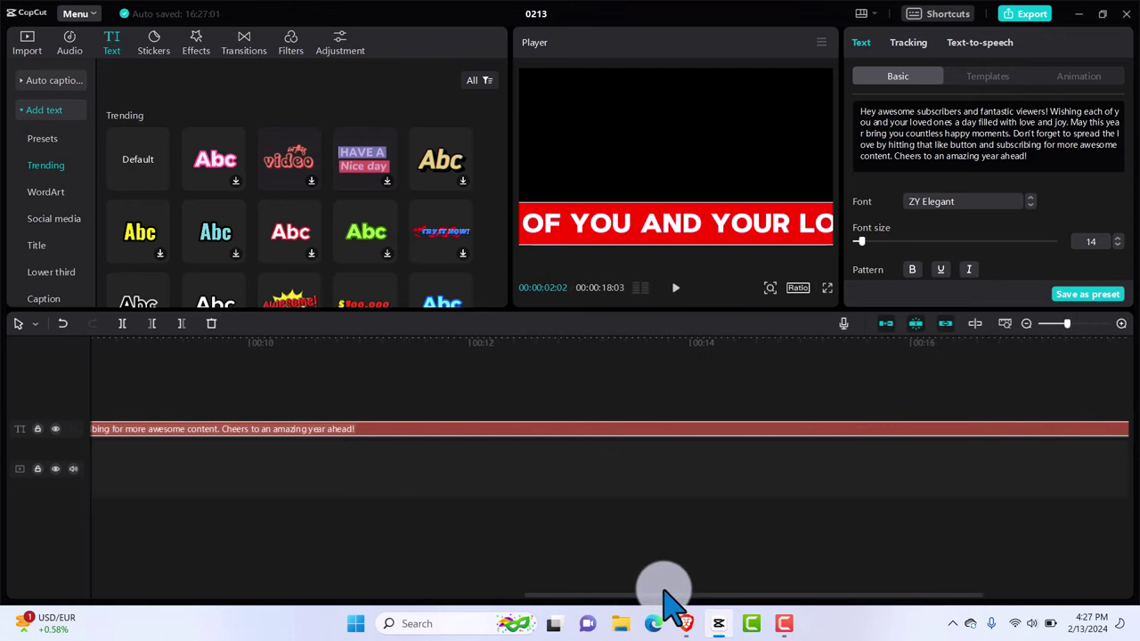
drag(664, 595, 458, 595)
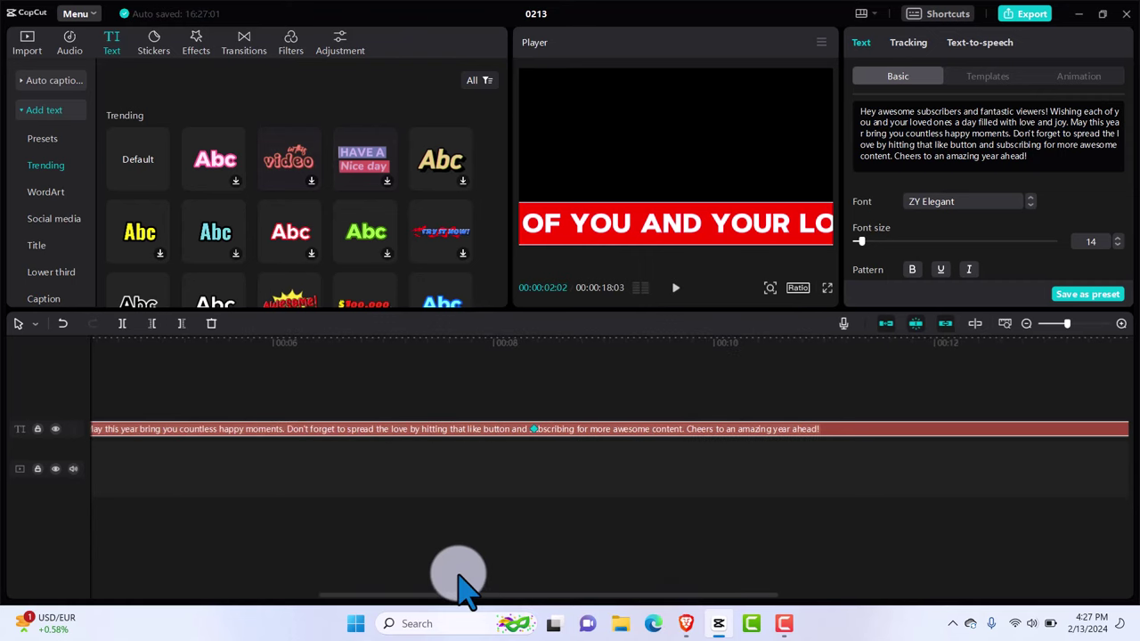
click(535, 438)
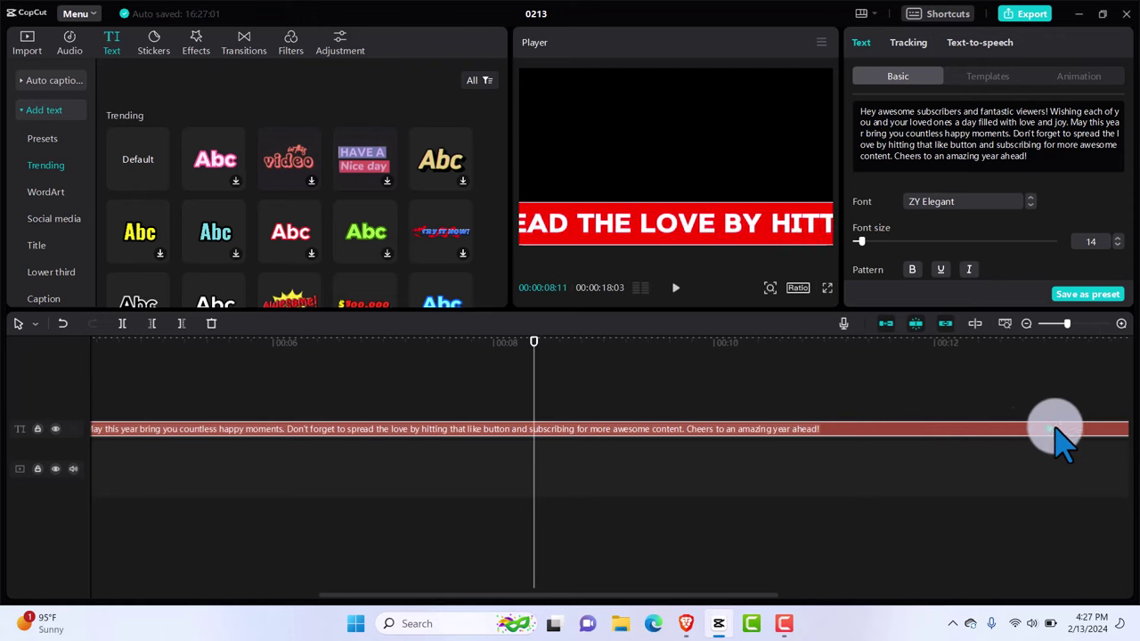
key(space)
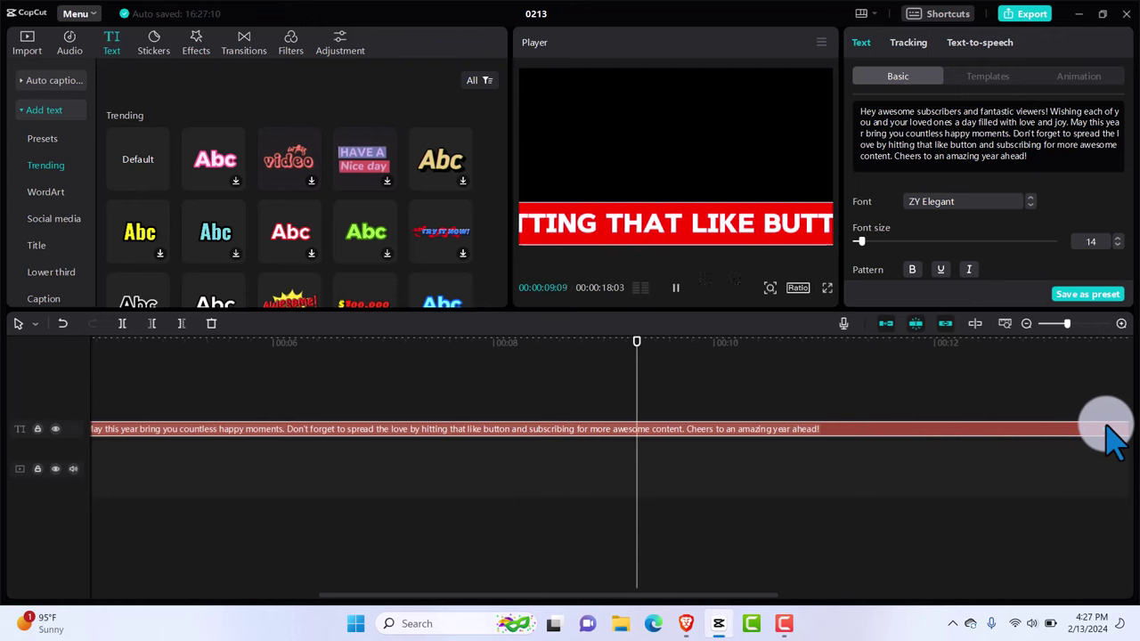
key(space)
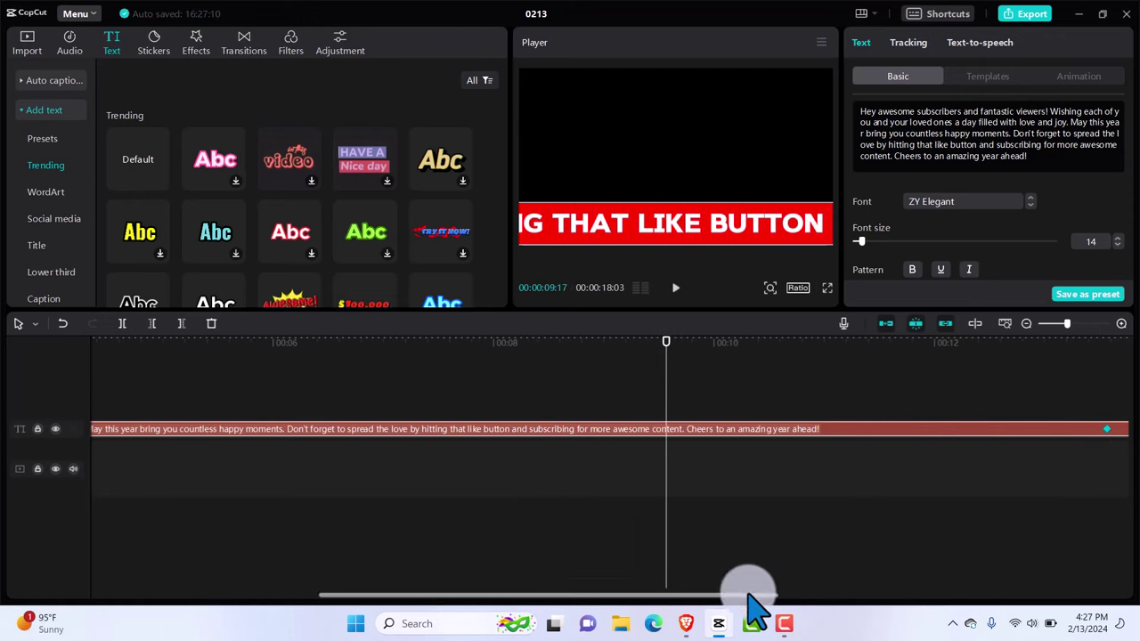
Extend the clip further so the project runs 00:00:48:26, previewing from about 13 seconds.
drag(748, 593, 994, 593)
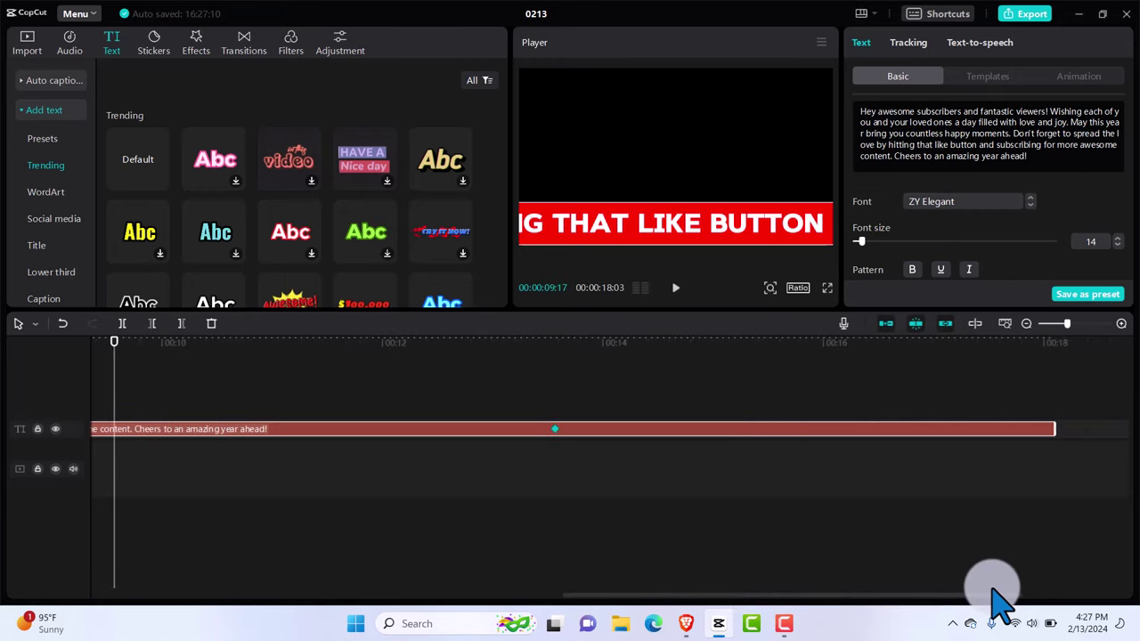
click(554, 436)
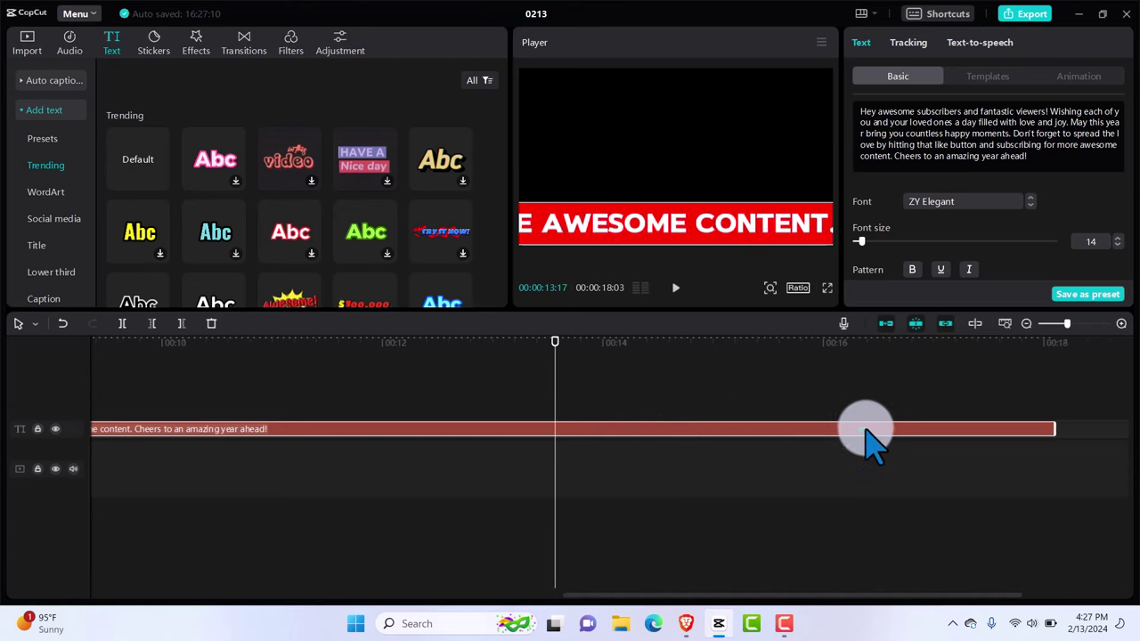
key(space)
key(space)
drag(1060, 437, 1129, 419)
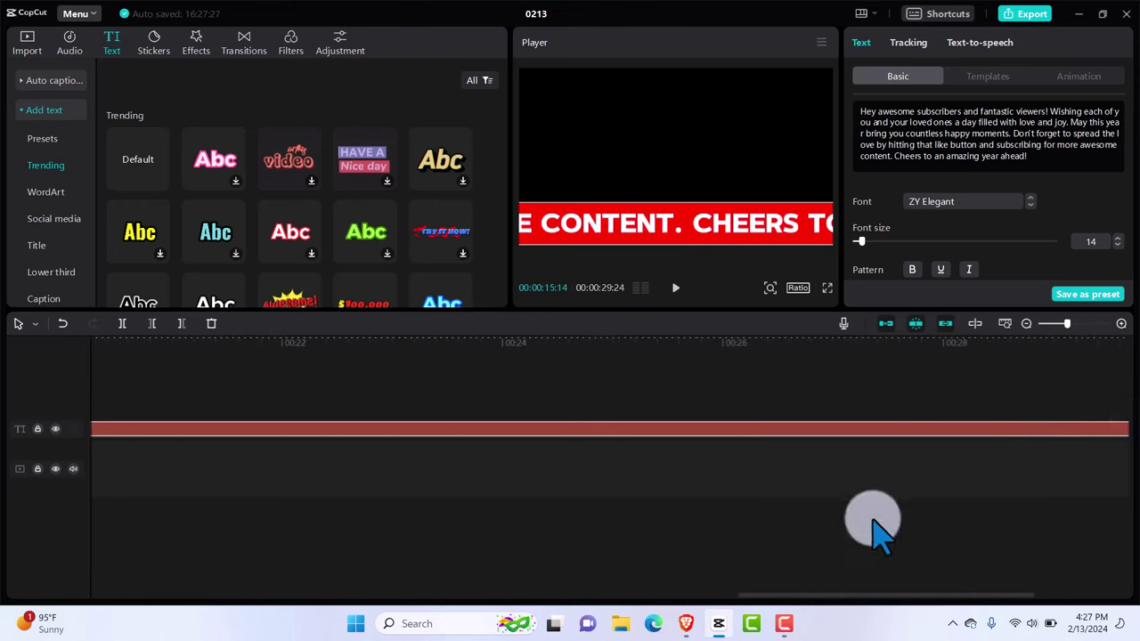
drag(871, 595, 761, 595)
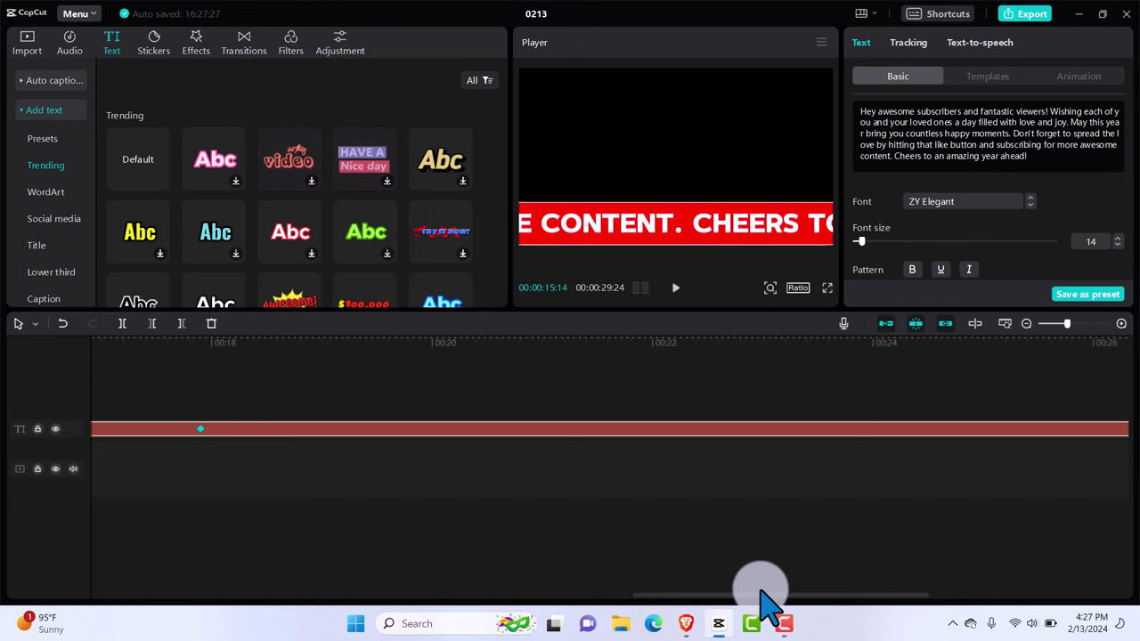
click(789, 625)
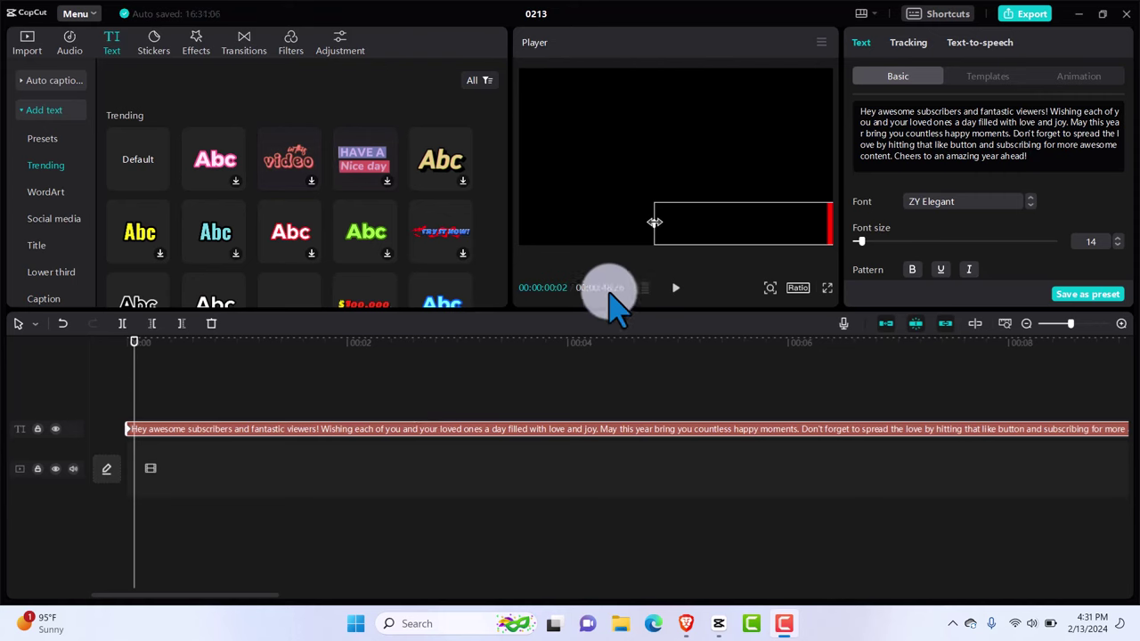
click(614, 365)
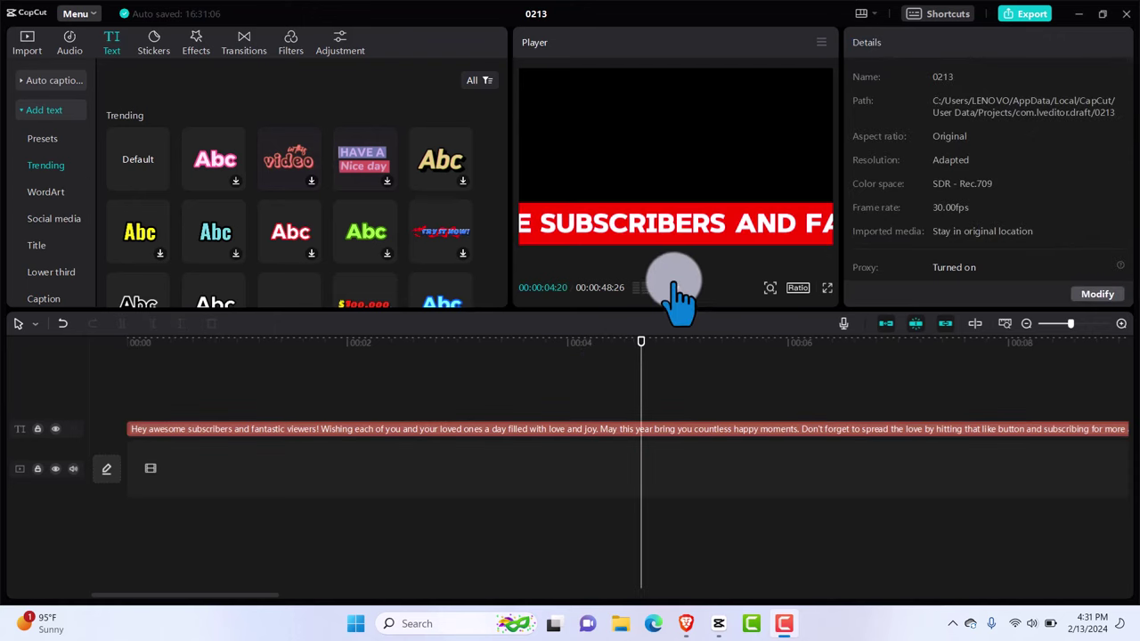
click(675, 287)
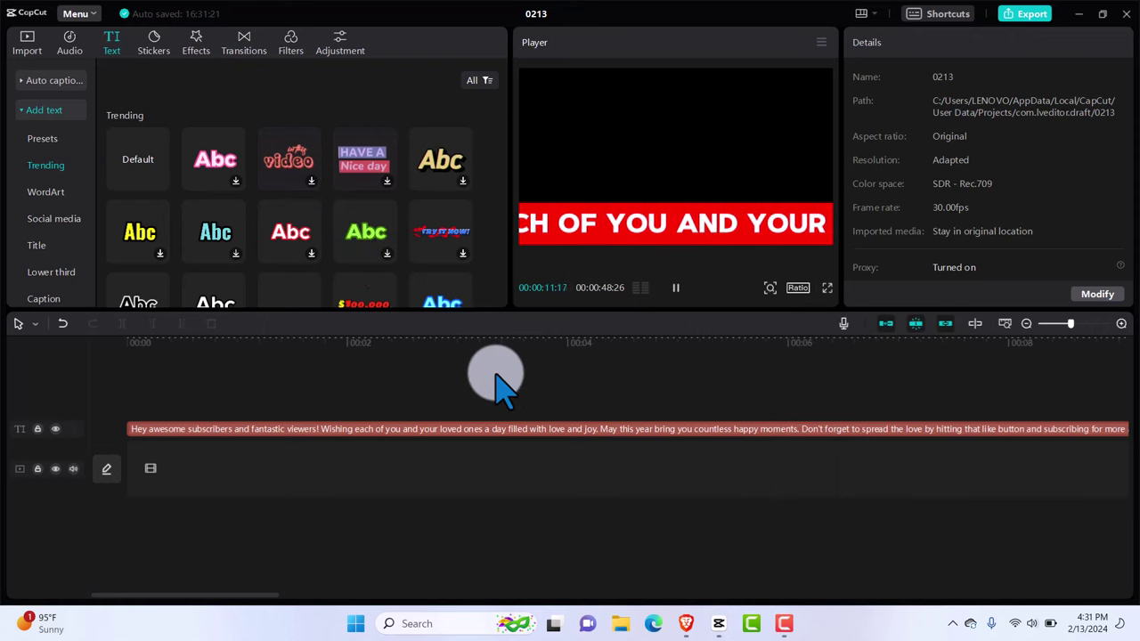
click(163, 405)
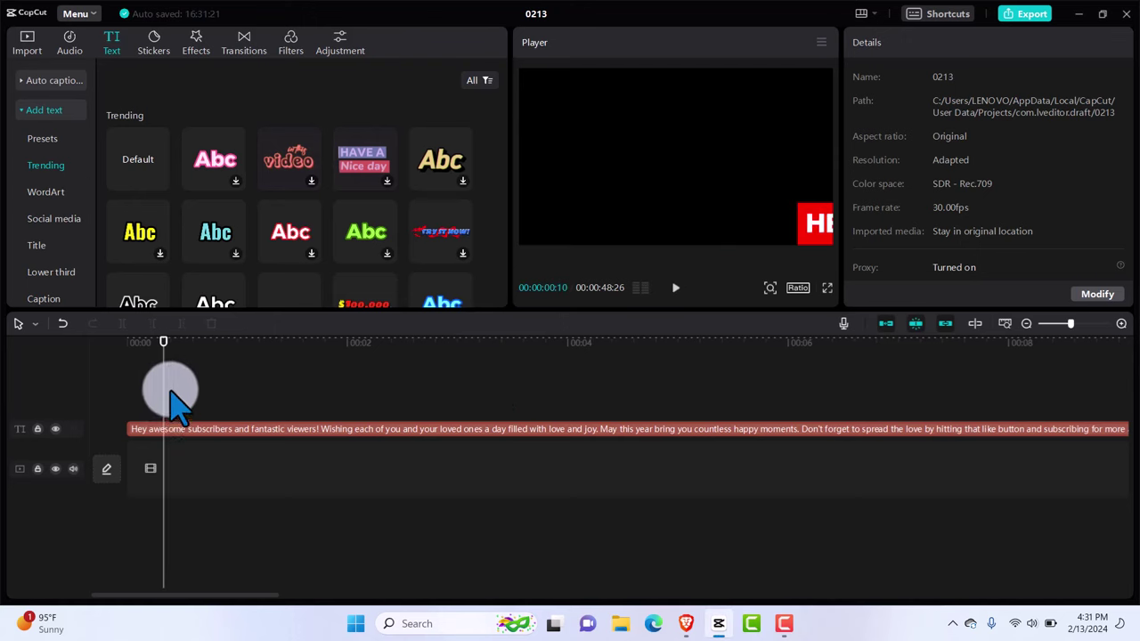
drag(163, 355, 126, 355)
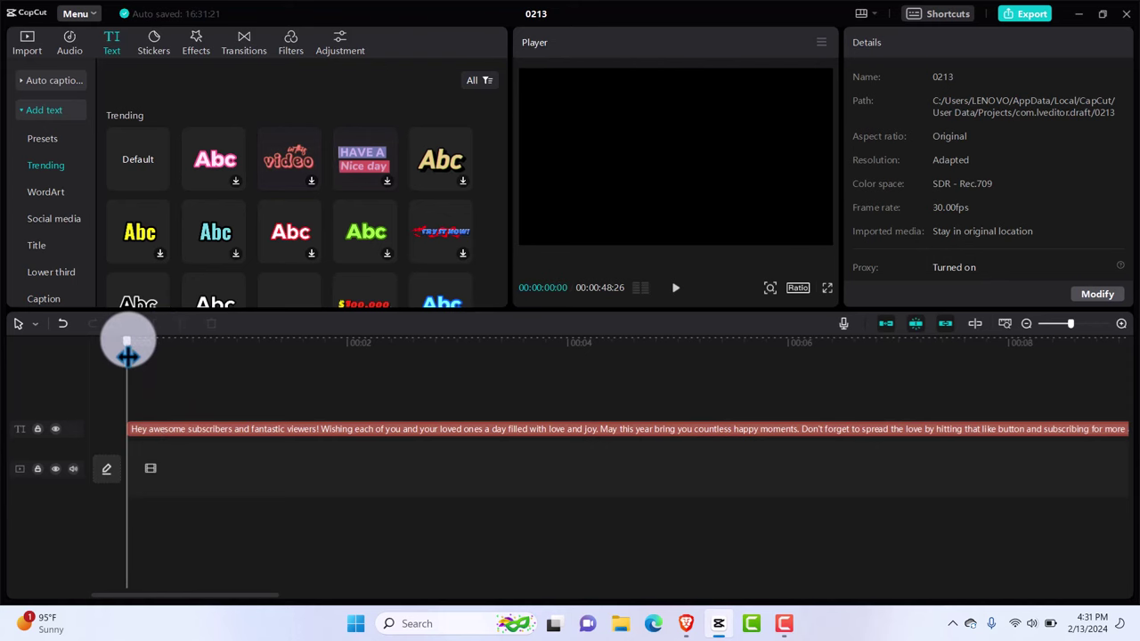
Download the heart-eyes sticker from Stickers > Emoji and preview it above the red banner.
click(156, 49)
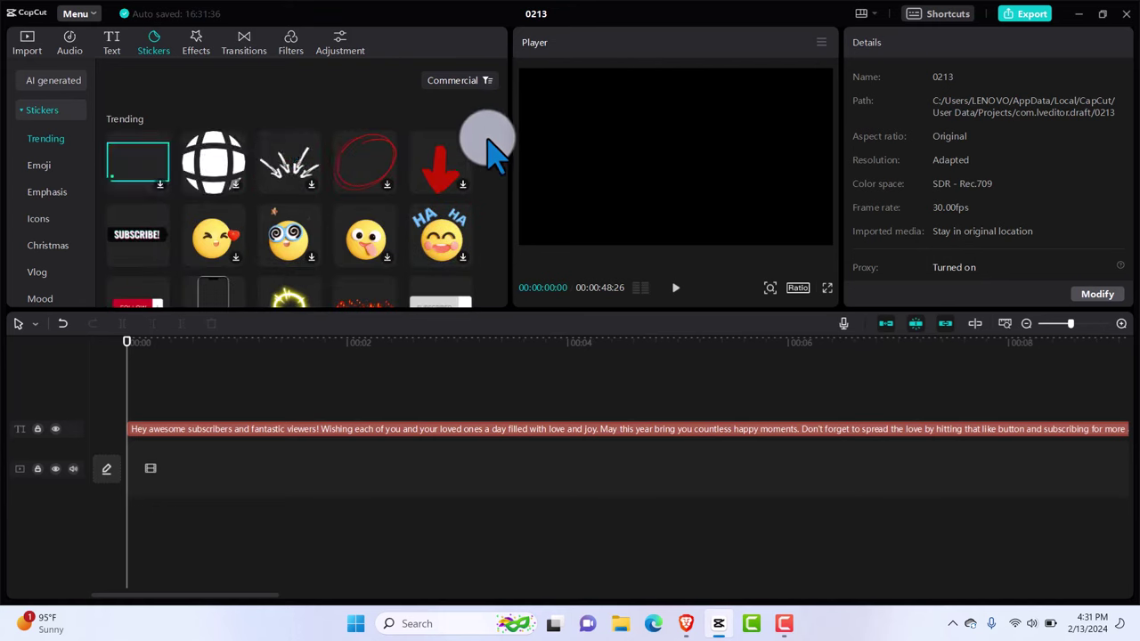
click(47, 167)
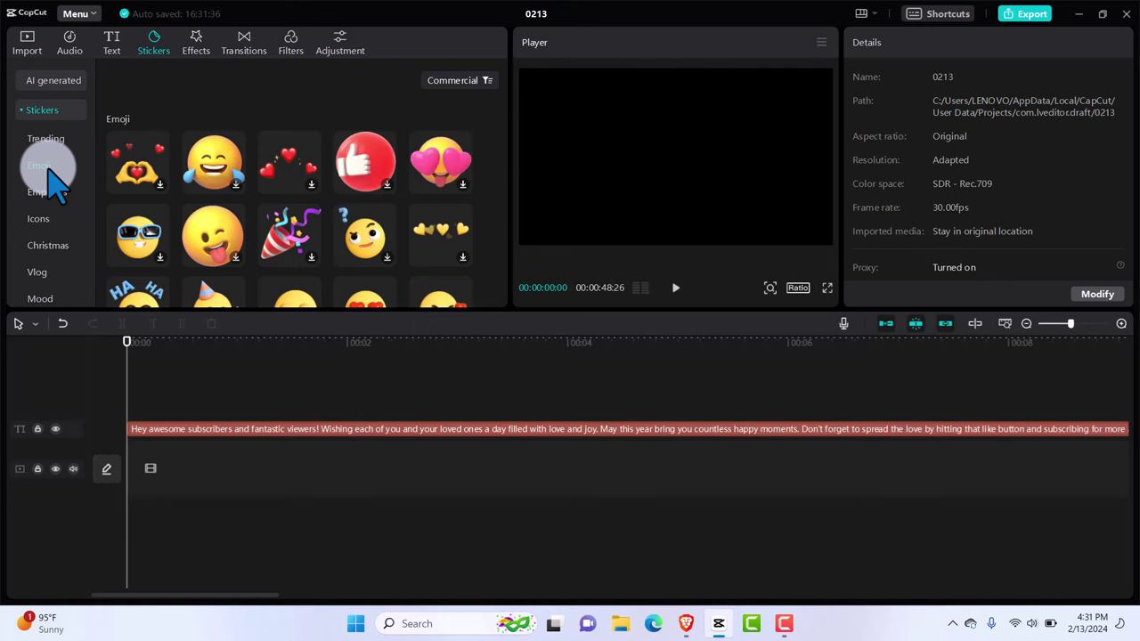
click(282, 161)
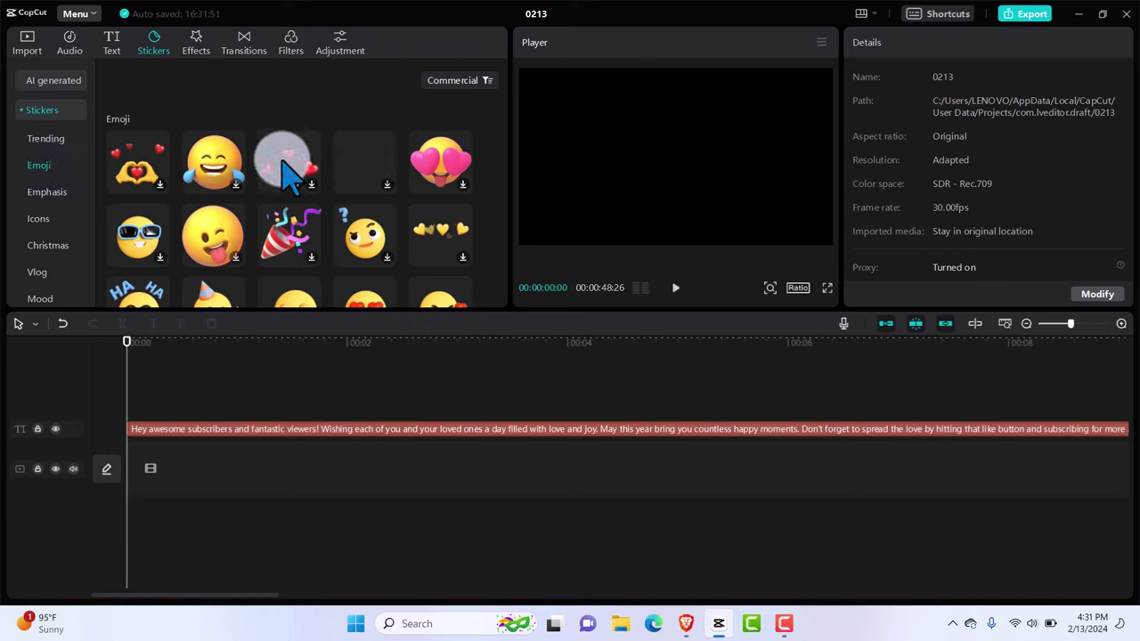
click(428, 161)
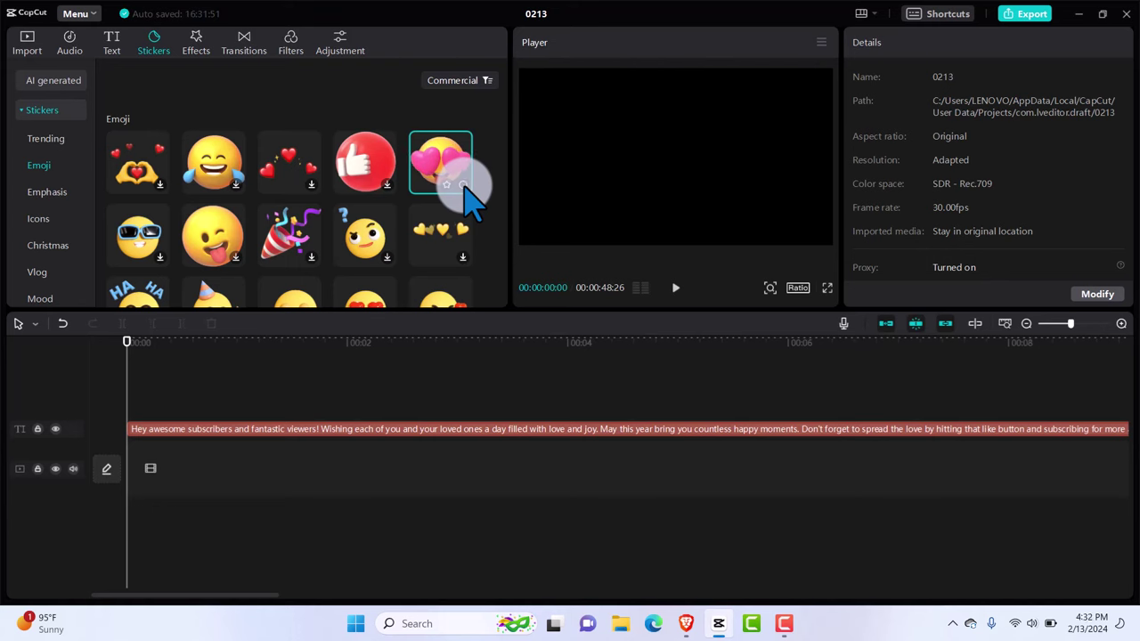
click(459, 181)
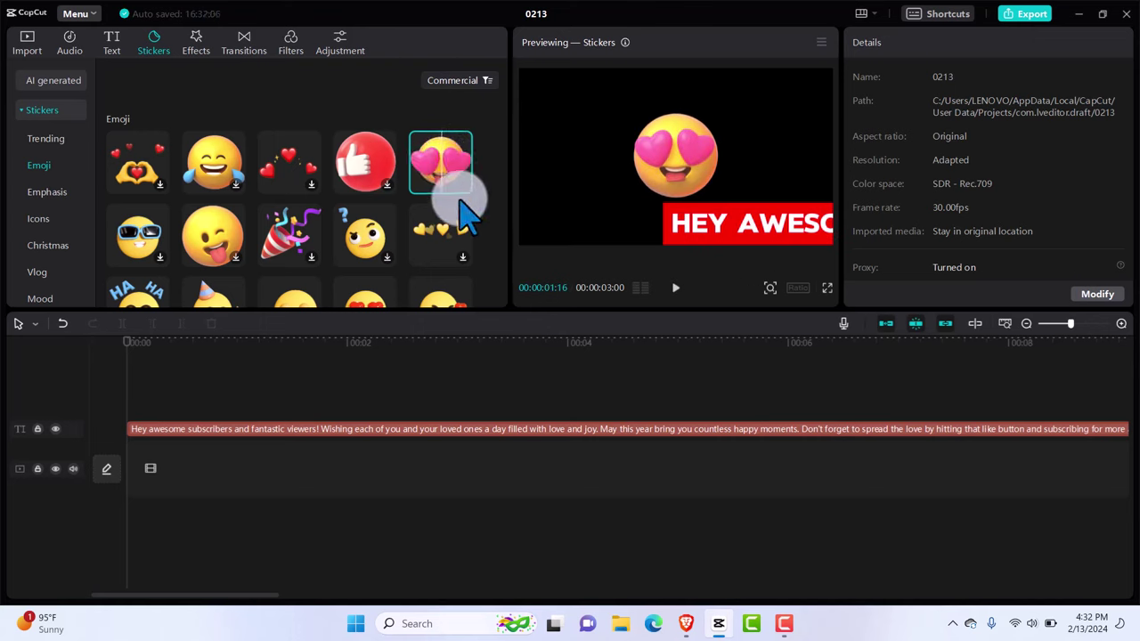
Add the heart-eyes sticker at 00:00, scale it to 60%, and place it bottom-right at X 1472, Y -793.
drag(437, 169, 130, 417)
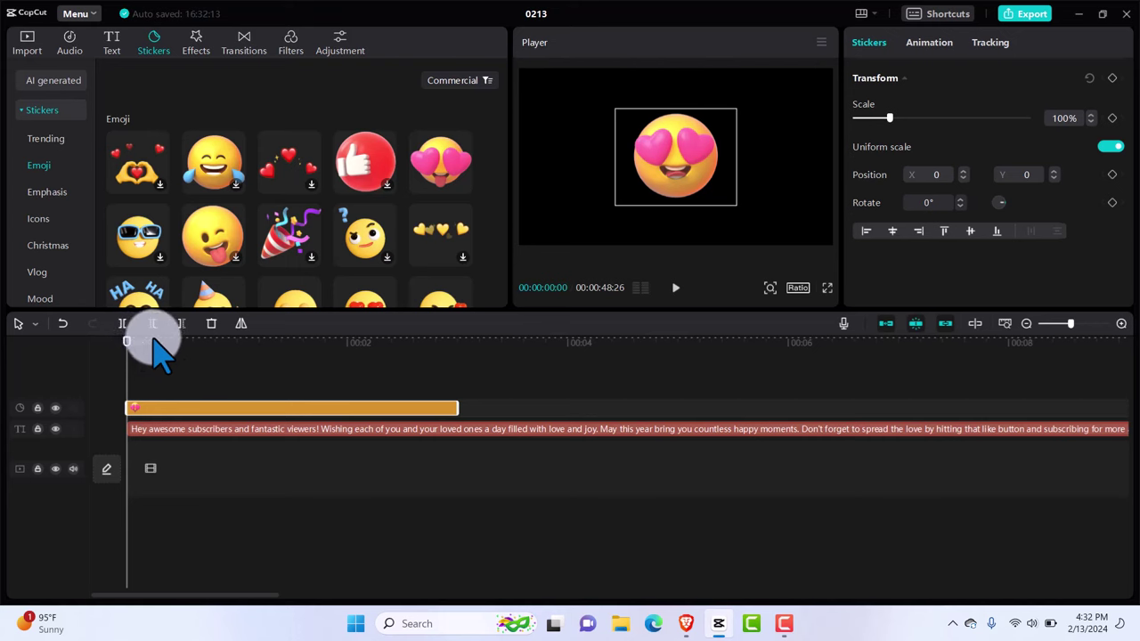
drag(129, 355, 144, 354)
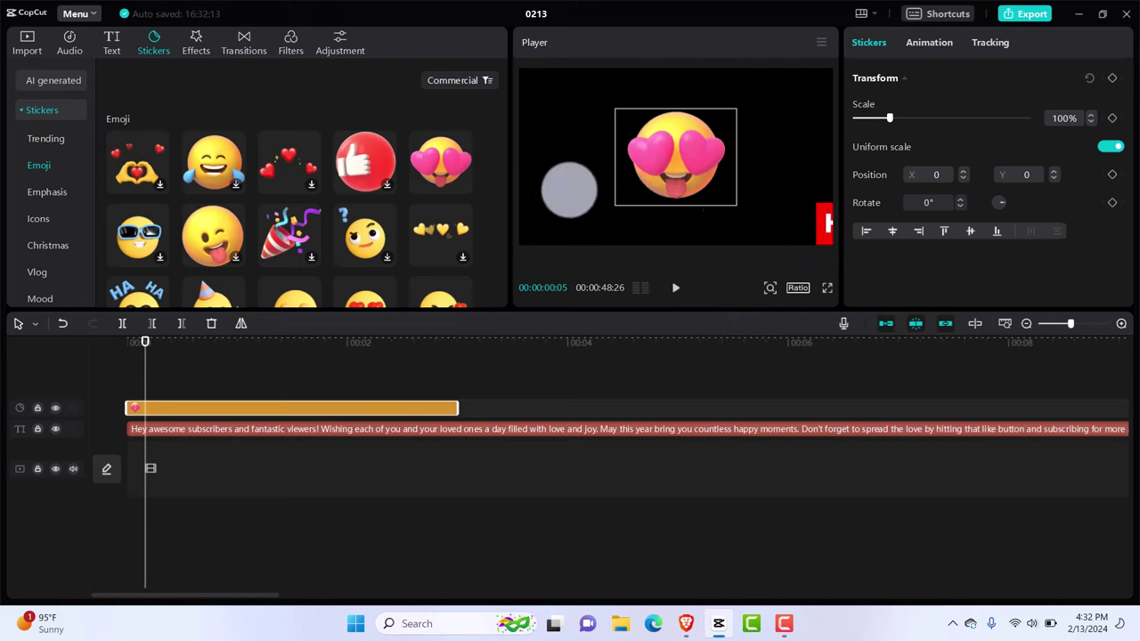
drag(720, 145, 831, 202)
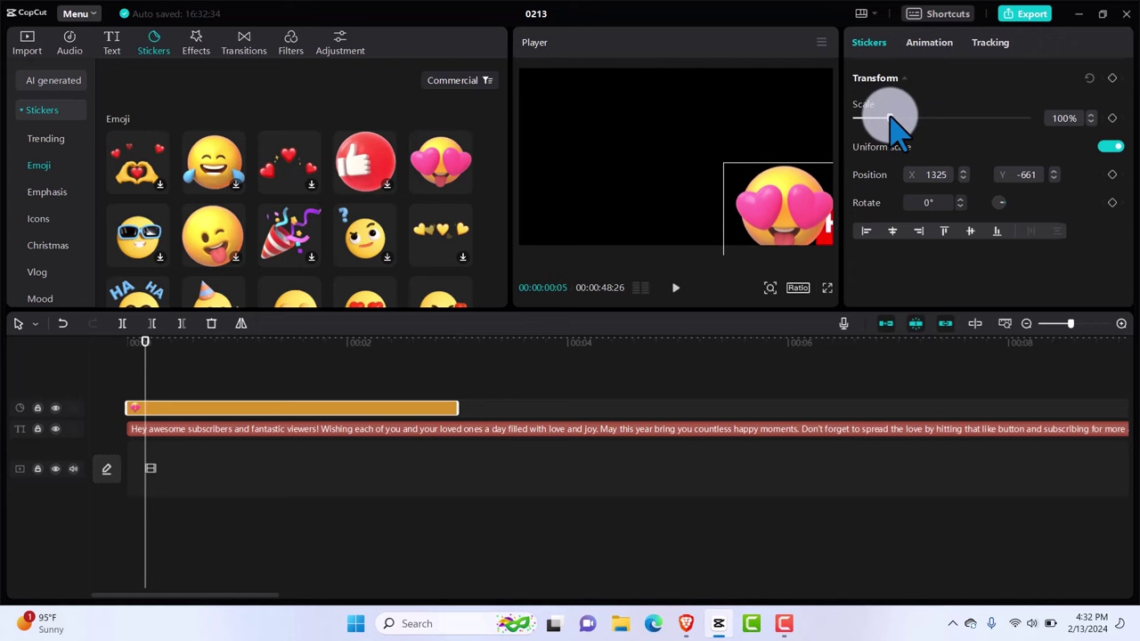
drag(889, 117, 878, 119)
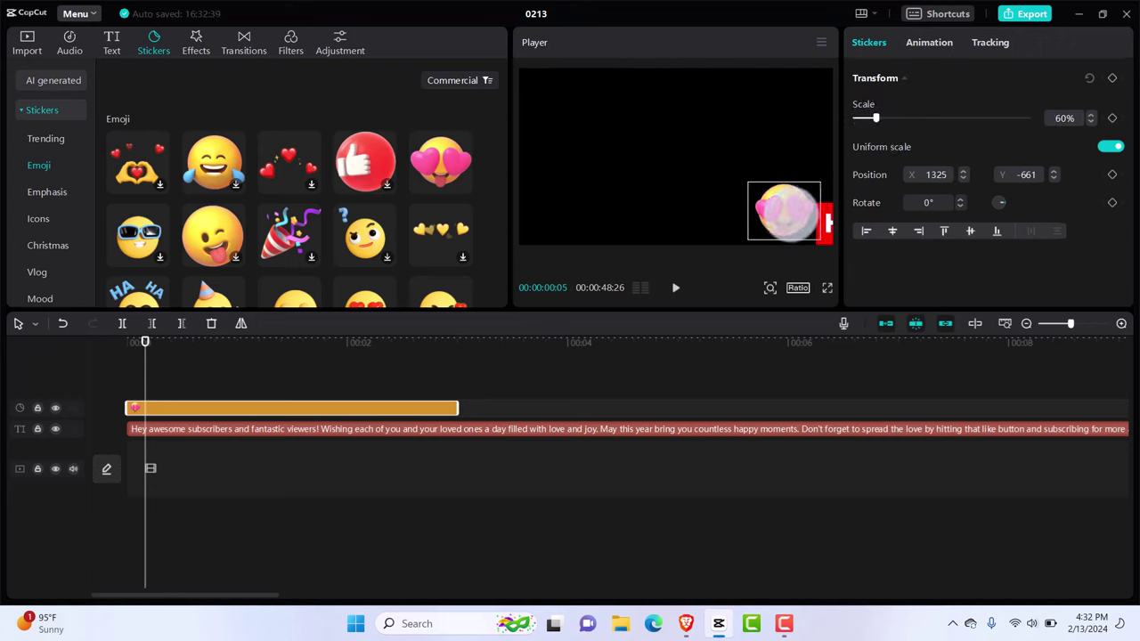
drag(784, 212, 796, 222)
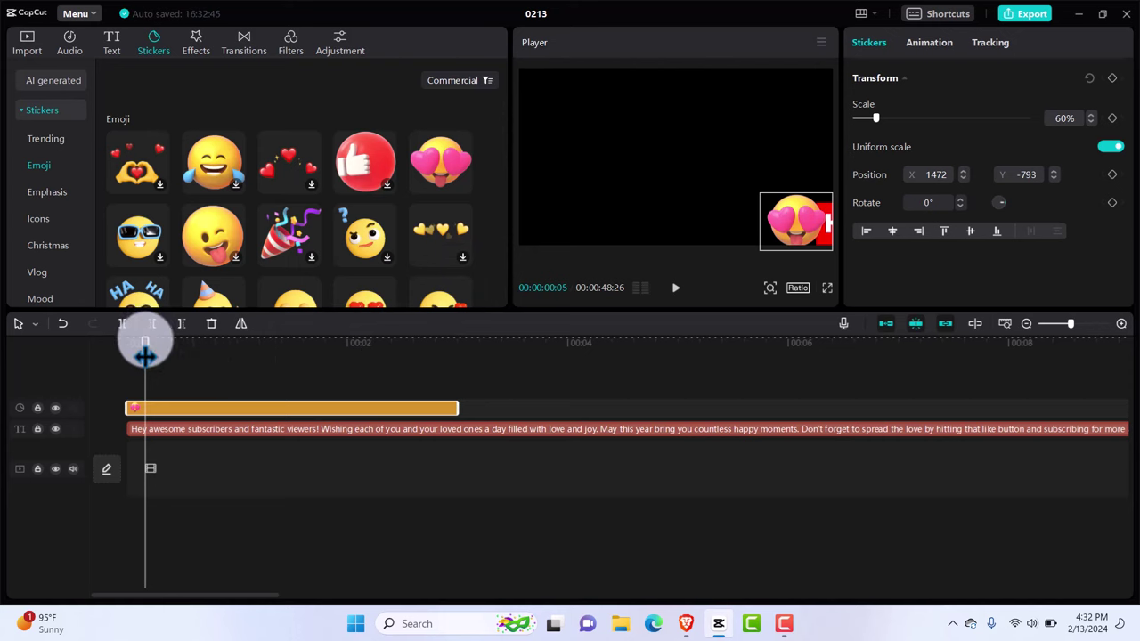
Stretch the heart-eyes sticker clip so it ends with the scrolling text clip.
mouse_move(142, 356)
mouse_down()
mouse_move(126, 361)
mouse_move(148, 360)
mouse_up()
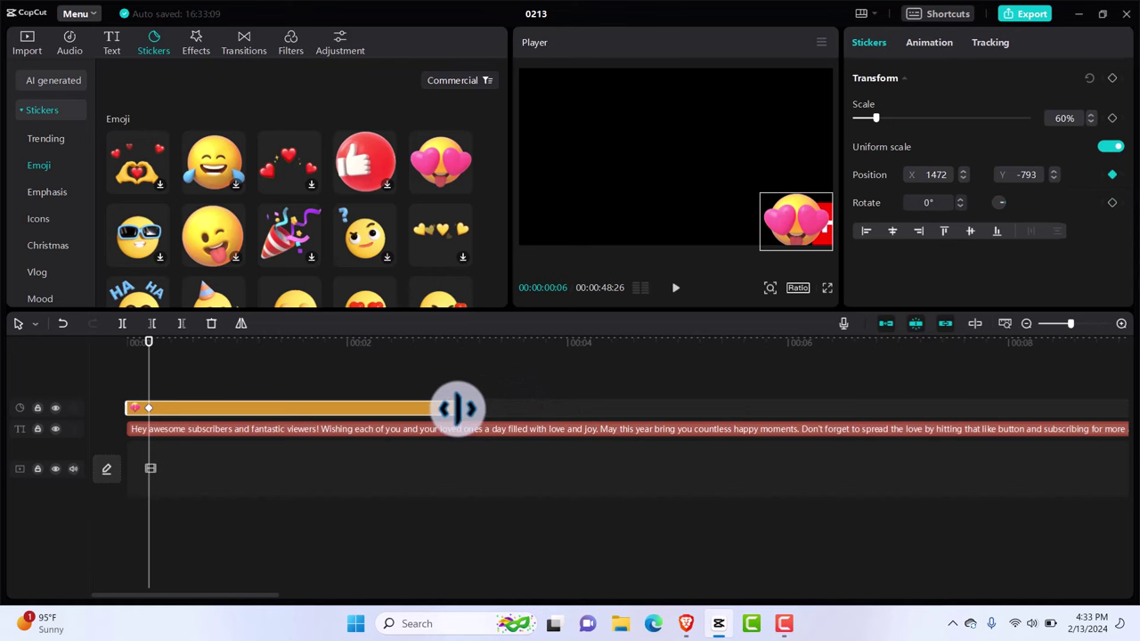
drag(460, 408, 1009, 423)
click(1011, 429)
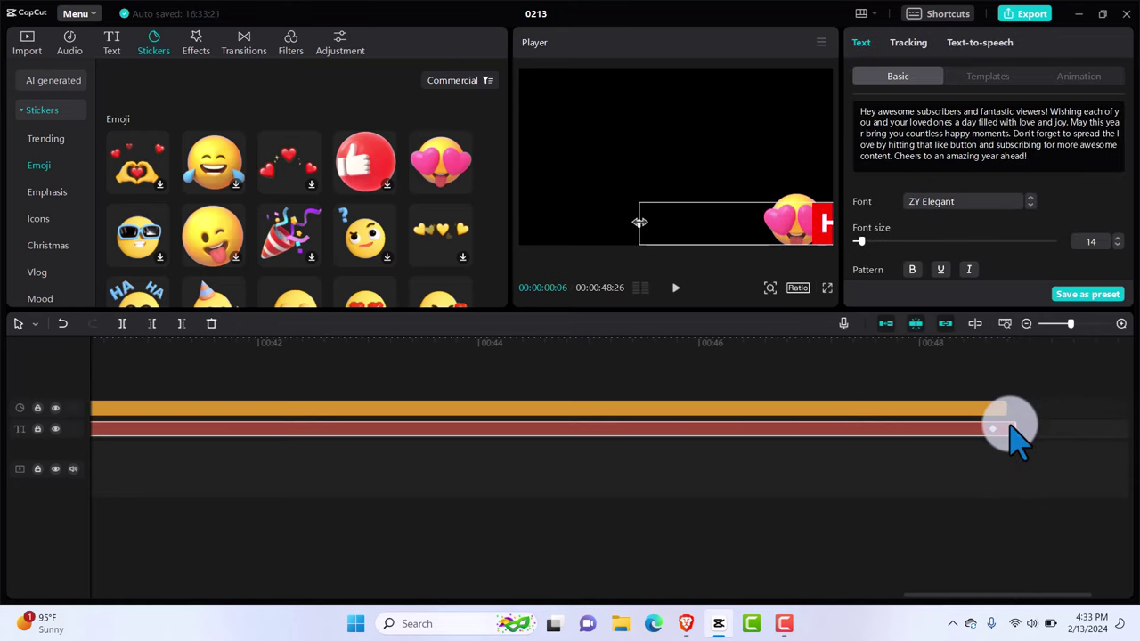
click(987, 412)
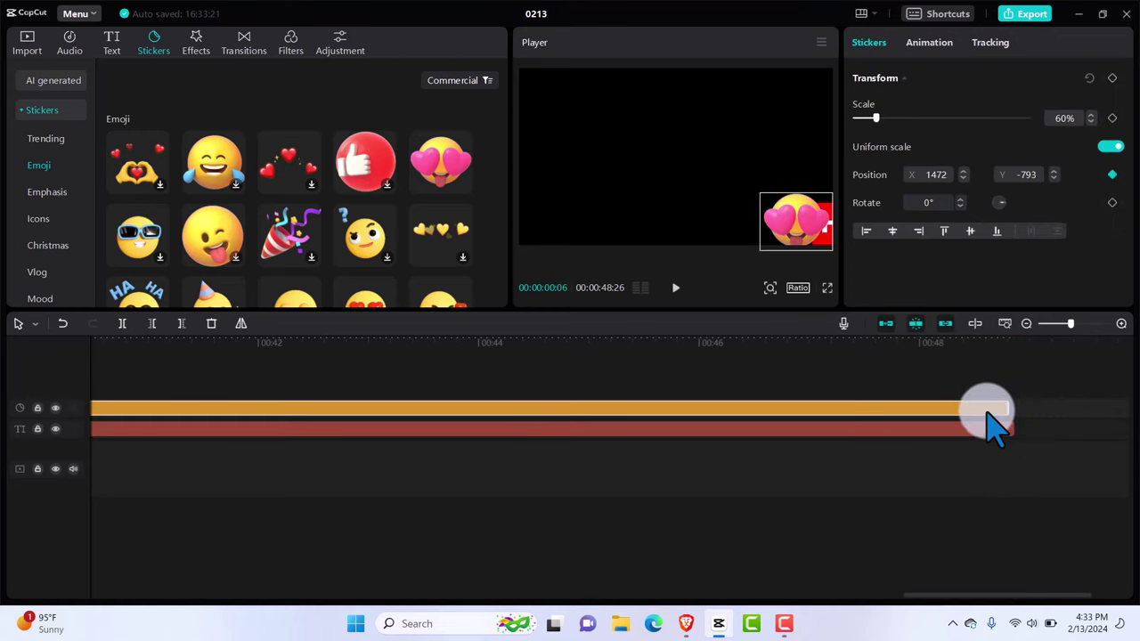
click(986, 390)
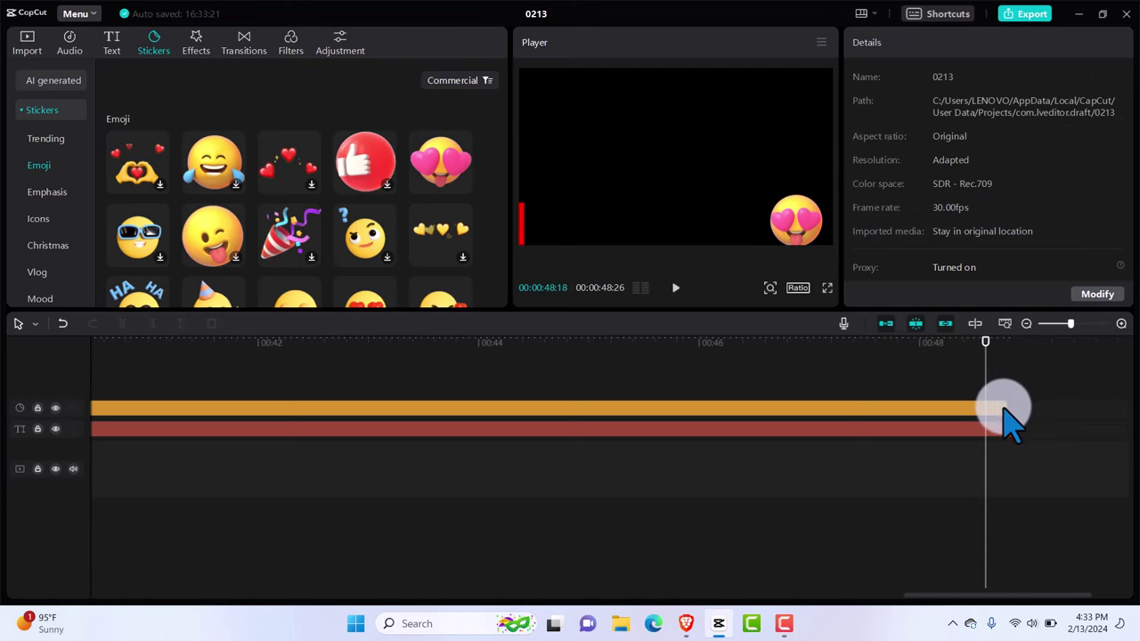
click(1003, 408)
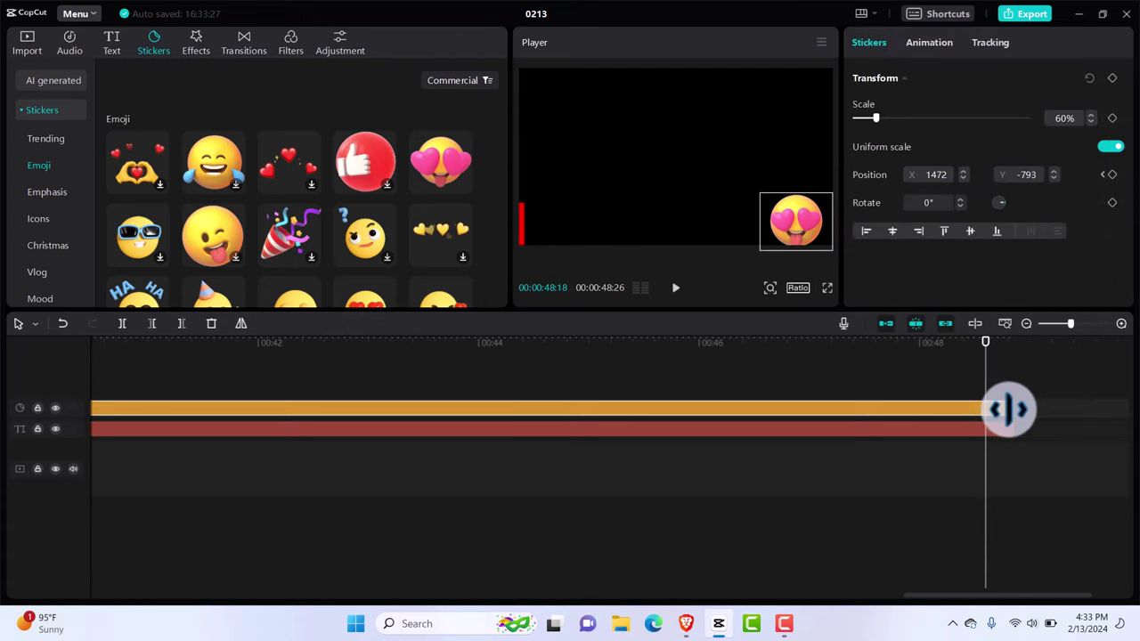
drag(1009, 409, 1016, 409)
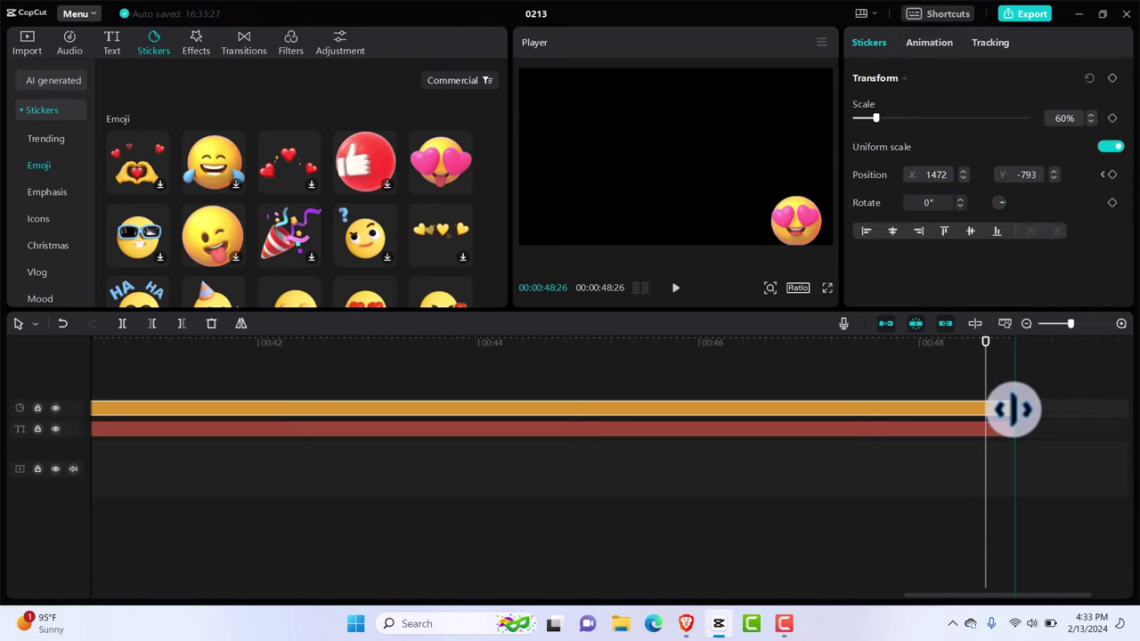
Add a position keyframe to the sticker at the text clip's last frames (00:00:48:20).
click(948, 429)
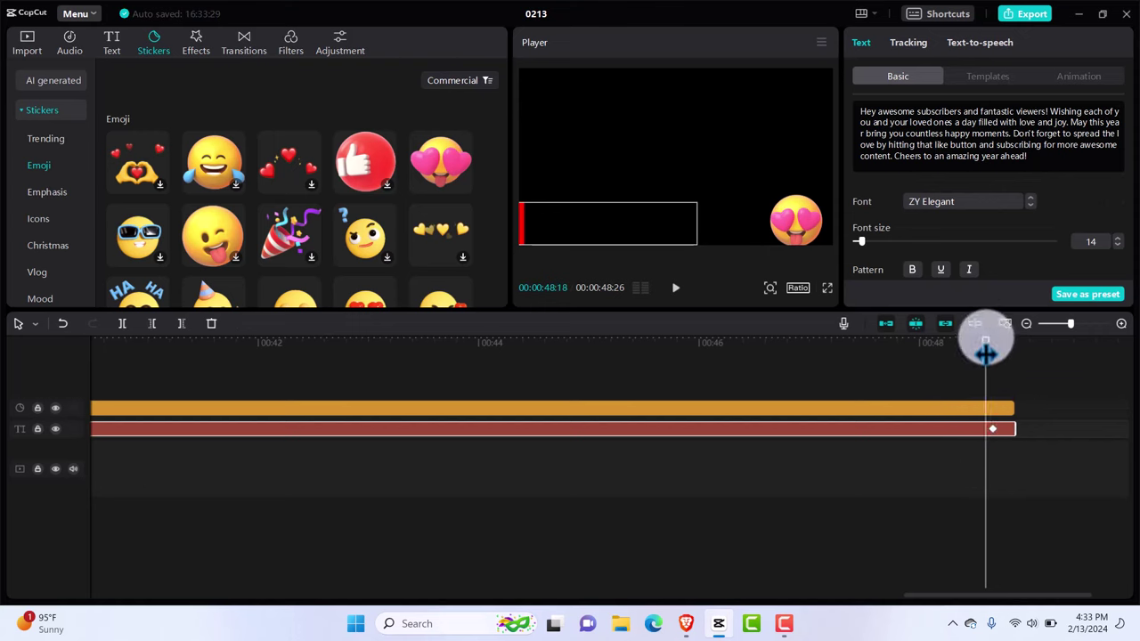
drag(985, 354, 990, 353)
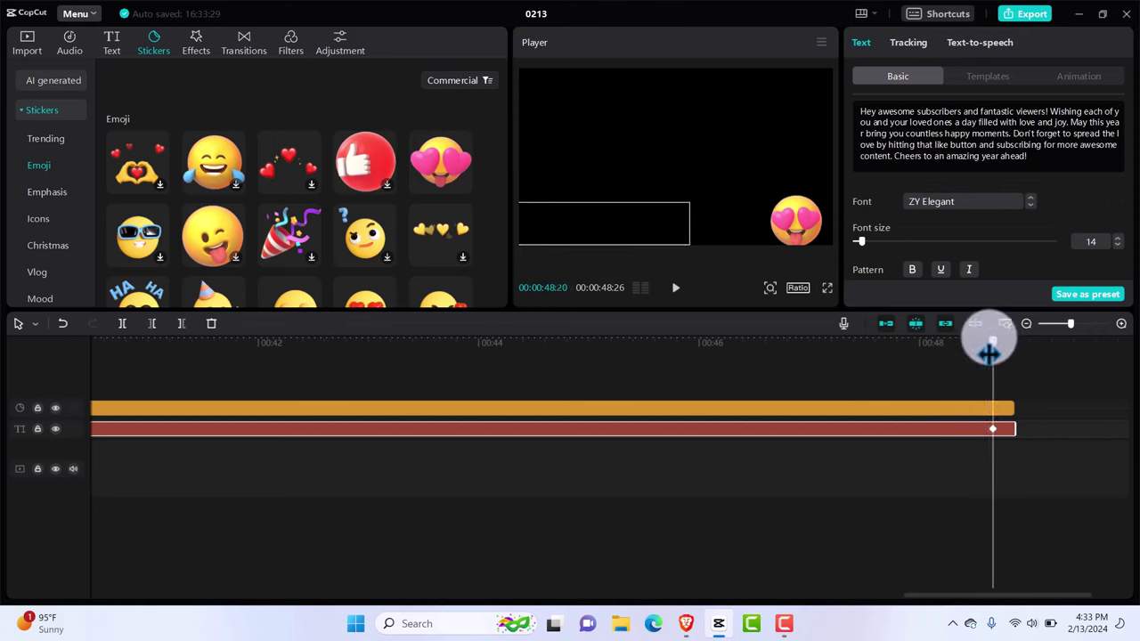
click(985, 410)
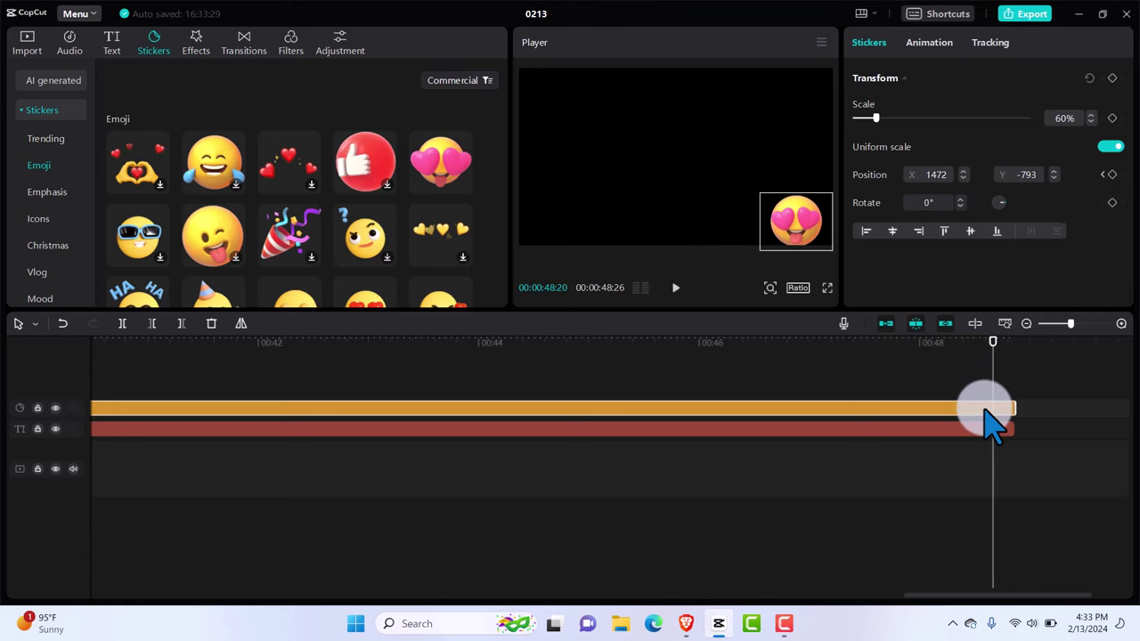
click(1111, 174)
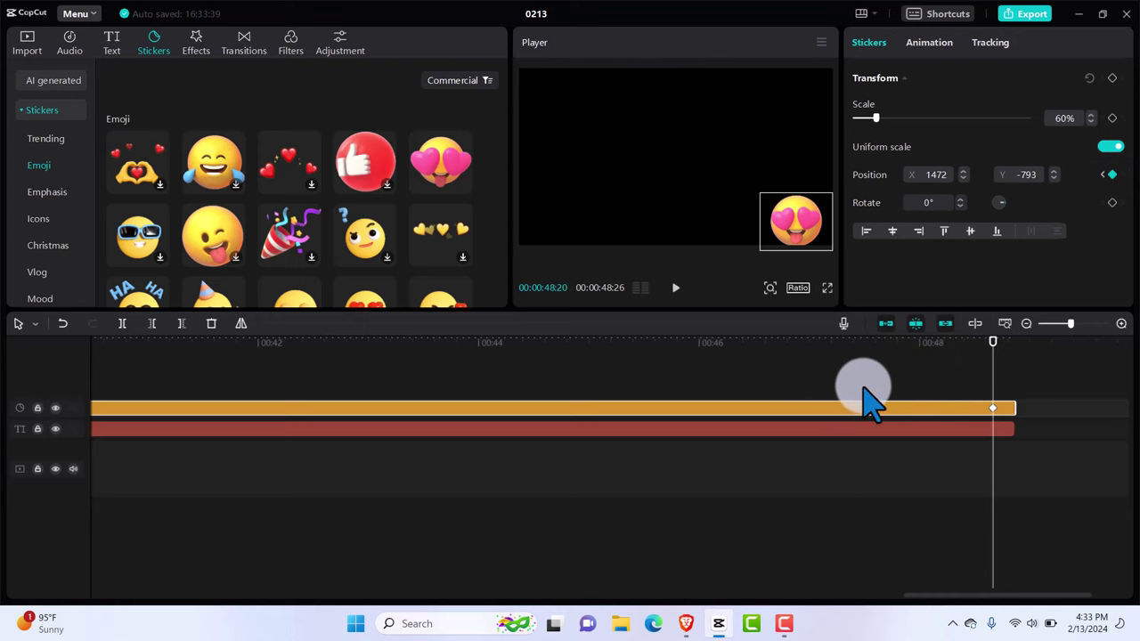
click(675, 288)
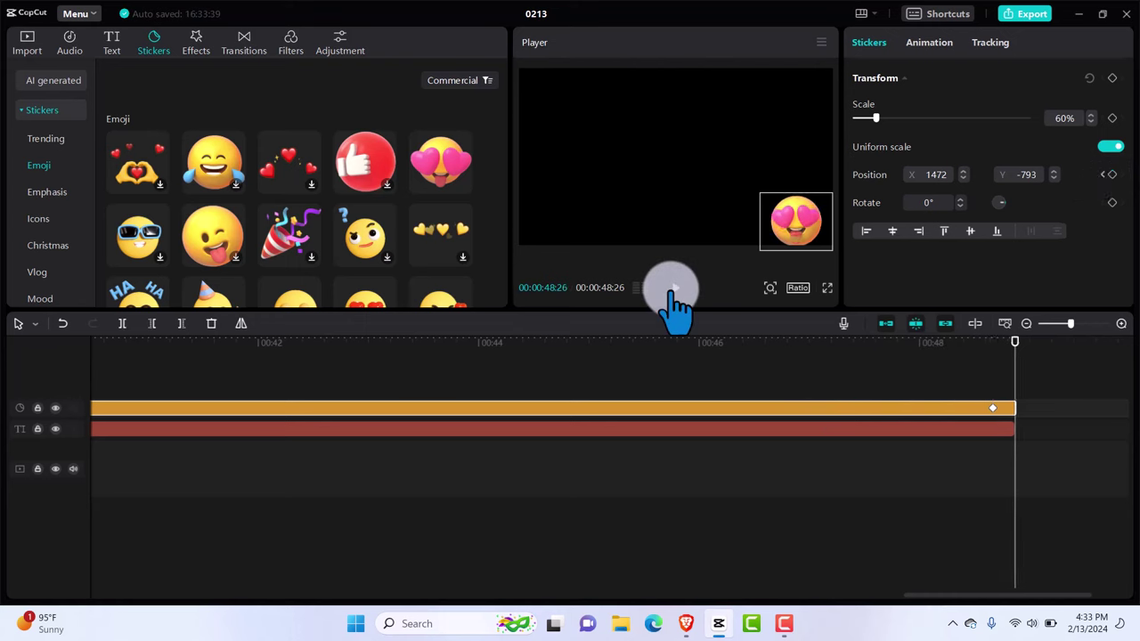
click(675, 288)
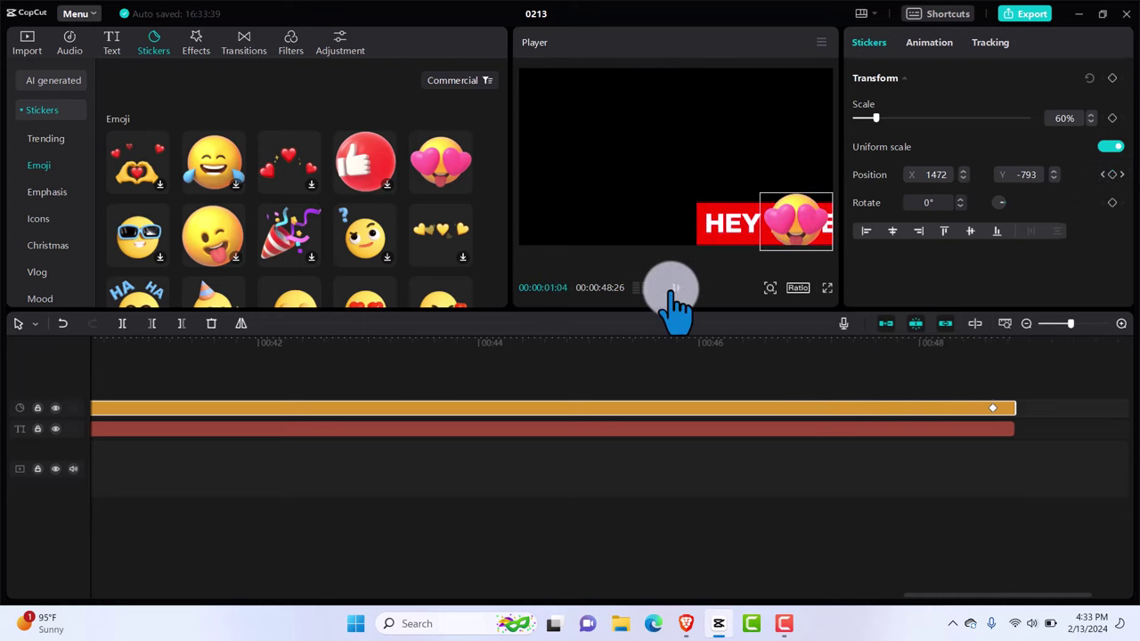